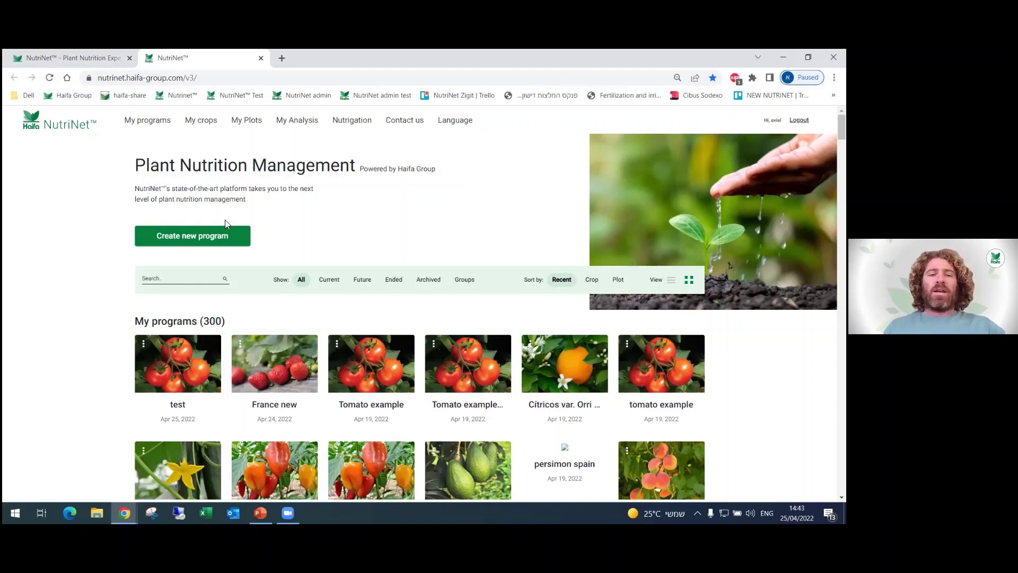
# Start a new plot in the plots list, name it Mexico Tomato Plot and enter a plot size of 10.
pyautogui.moveTo(505, 349)
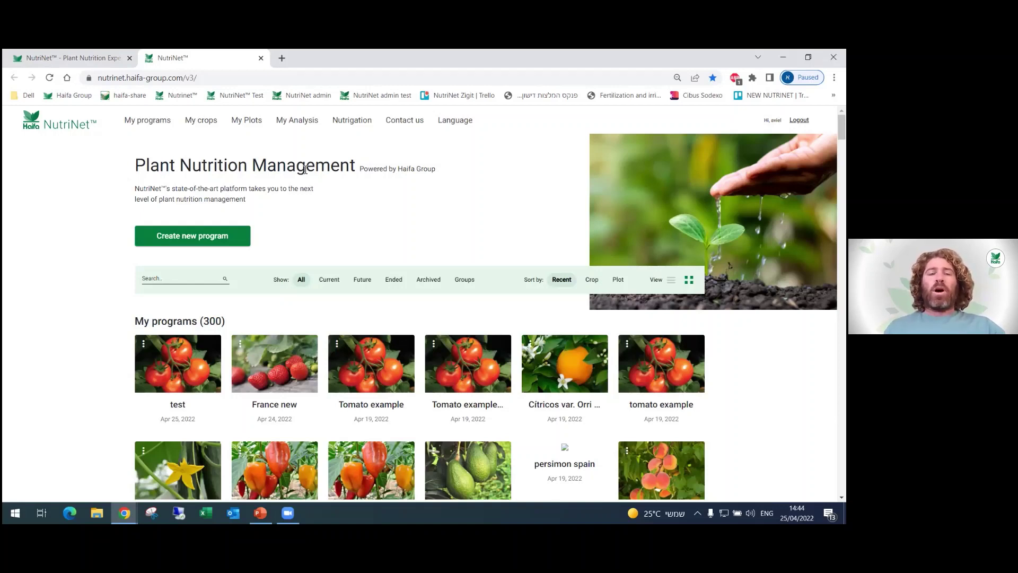
pyautogui.click(255, 124)
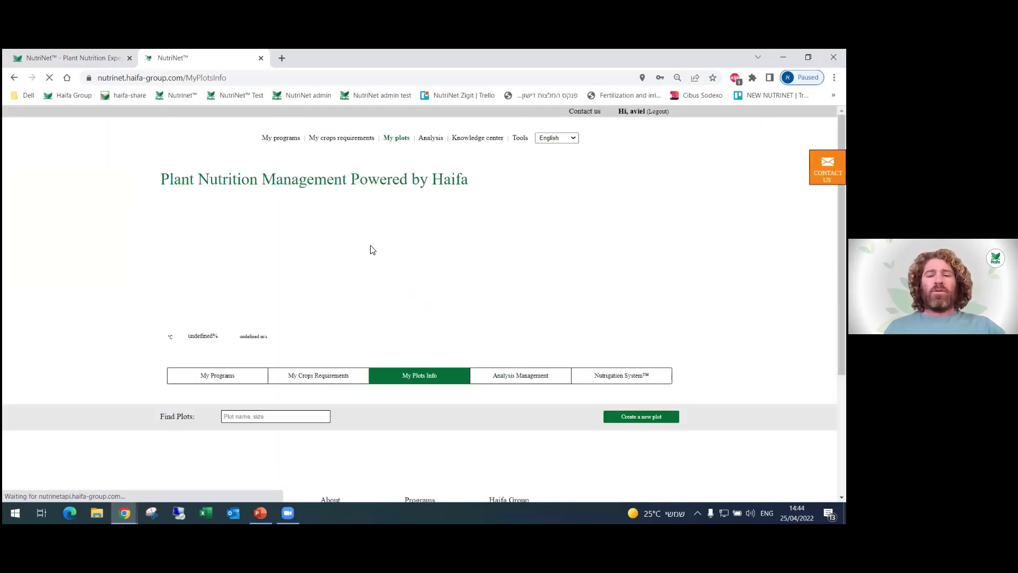
pyautogui.scroll(-1, 643, 407)
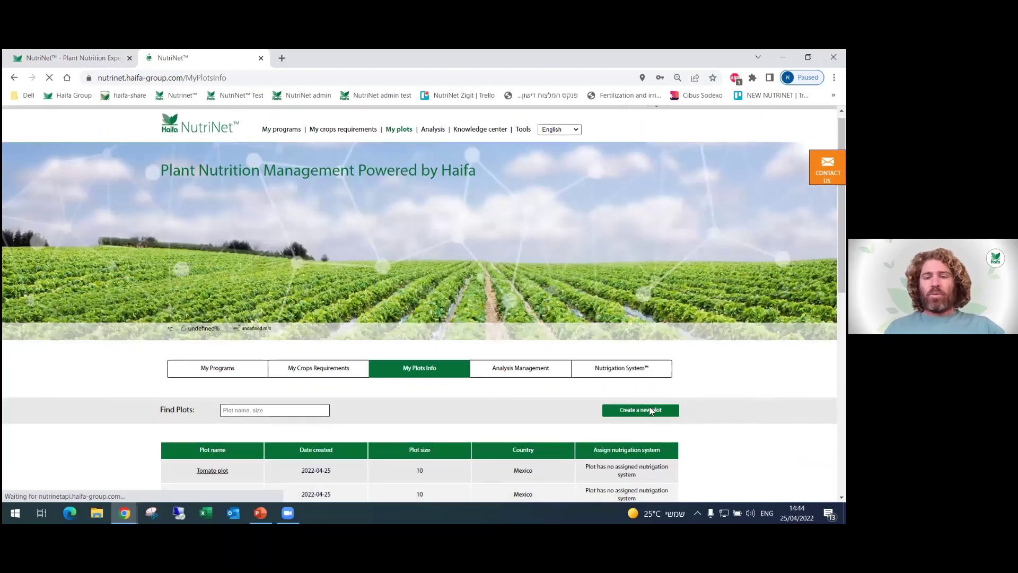
pyautogui.scroll(-2, 639, 403)
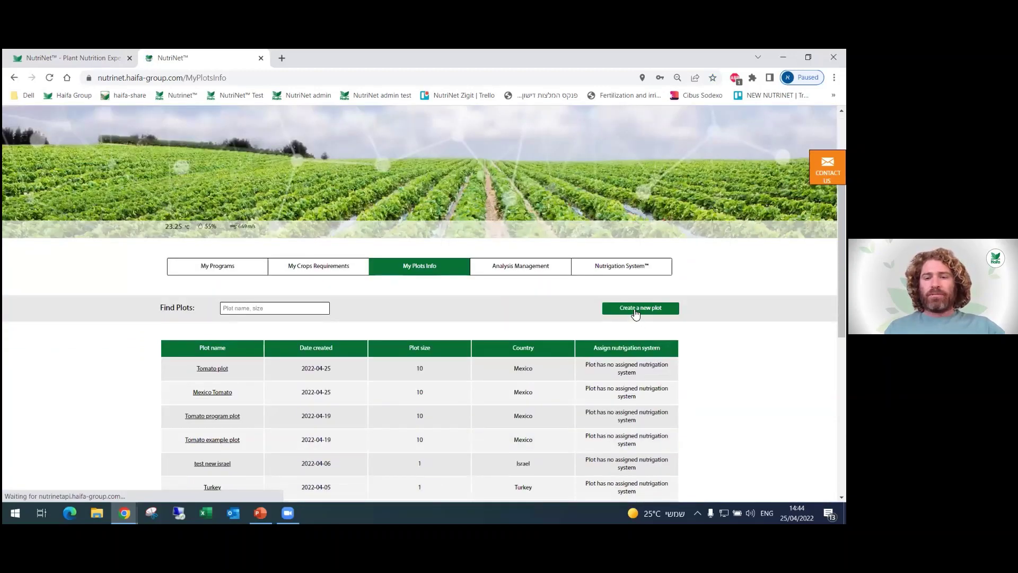
pyautogui.click(636, 311)
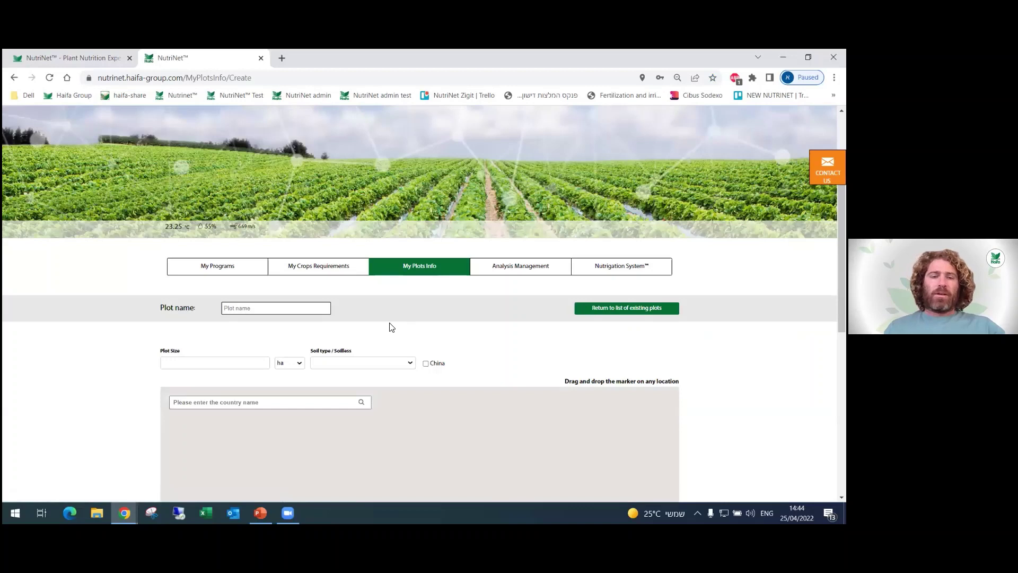
pyautogui.scroll(-1, 252, 334)
pyautogui.scroll(-1, 252, 334)
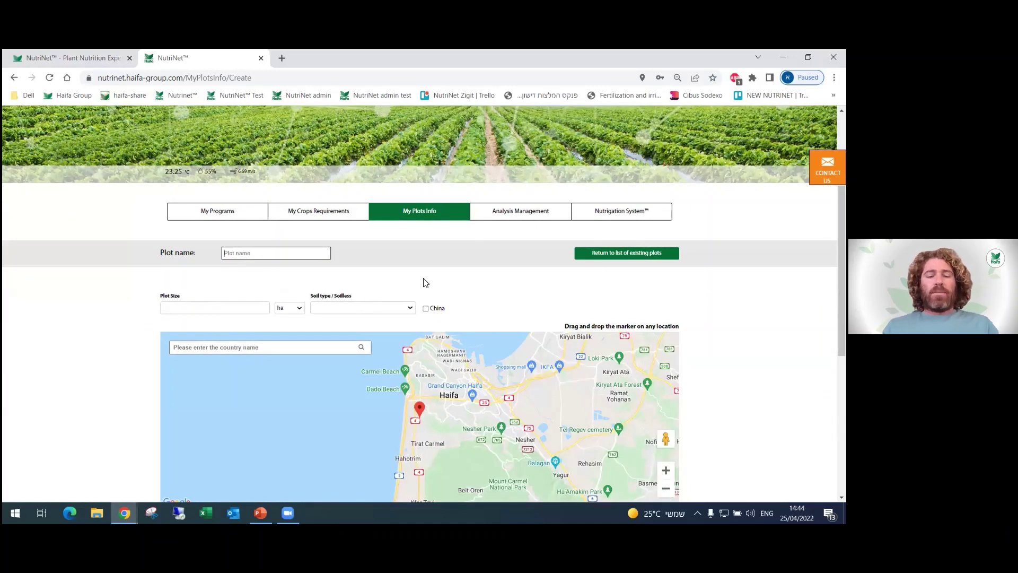
pyautogui.write('R')
pyautogui.press('BackSpace')
pyautogui.write('Mexico Tomato Plot')
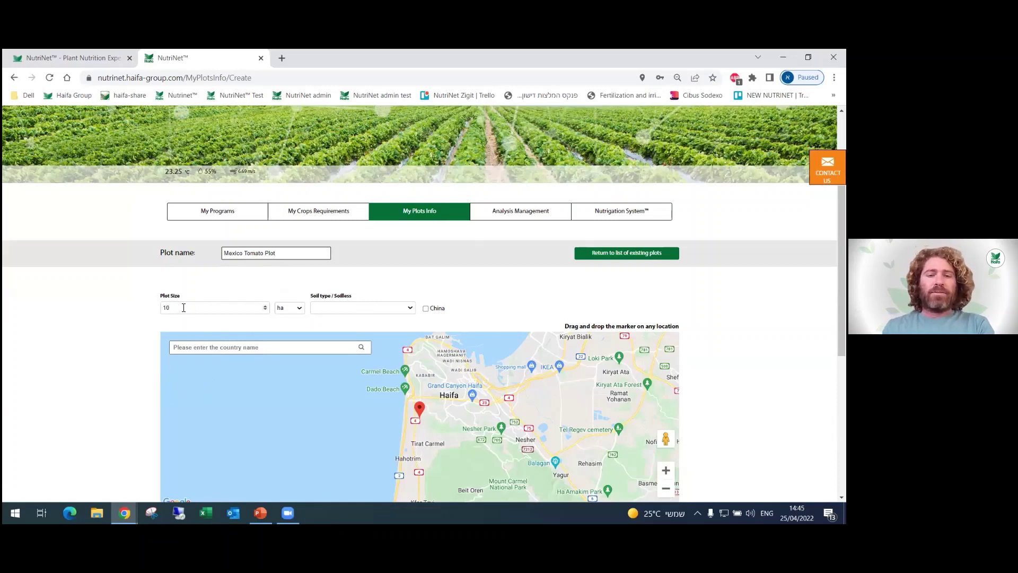
# Set the plot size unit to ha and the soil type to Soil. Clay loams.
pyautogui.click(296, 308)
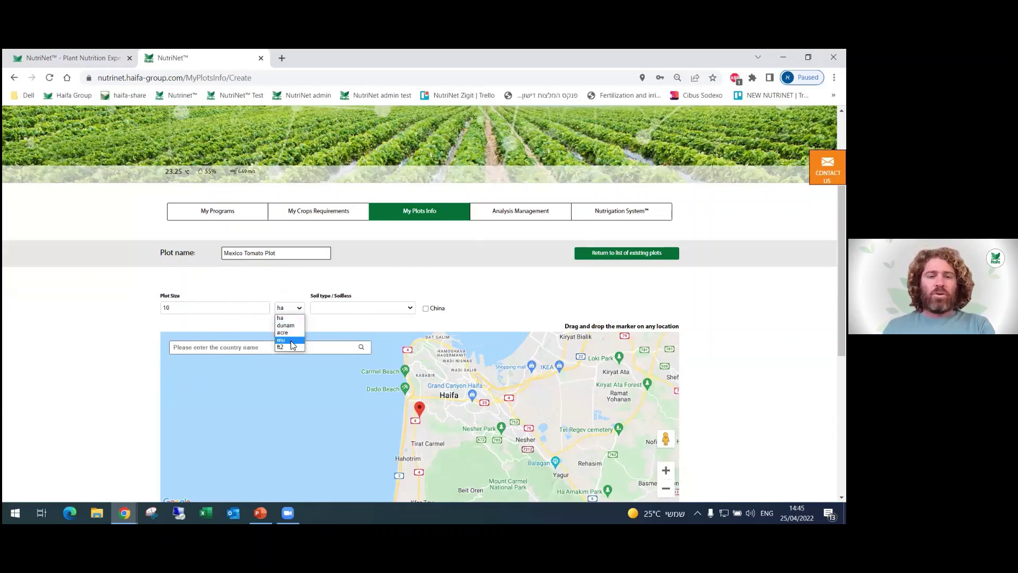
pyautogui.click(294, 318)
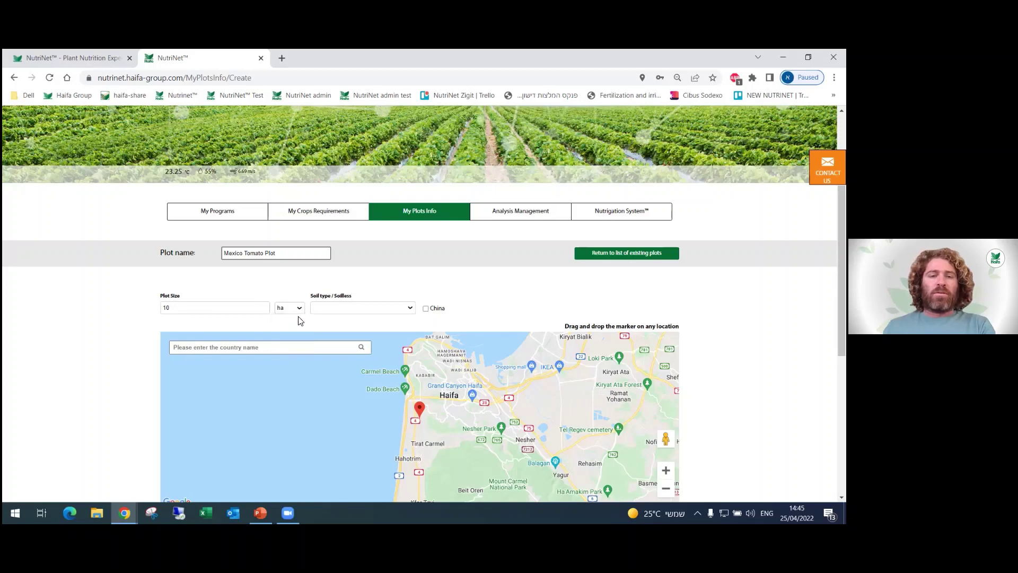
pyautogui.click(400, 311)
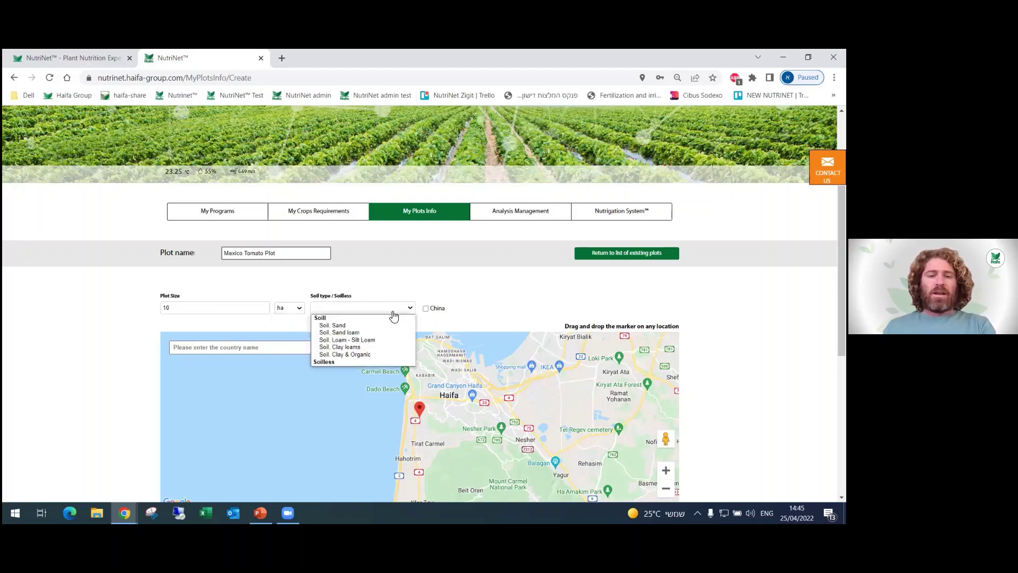
pyautogui.click(358, 347)
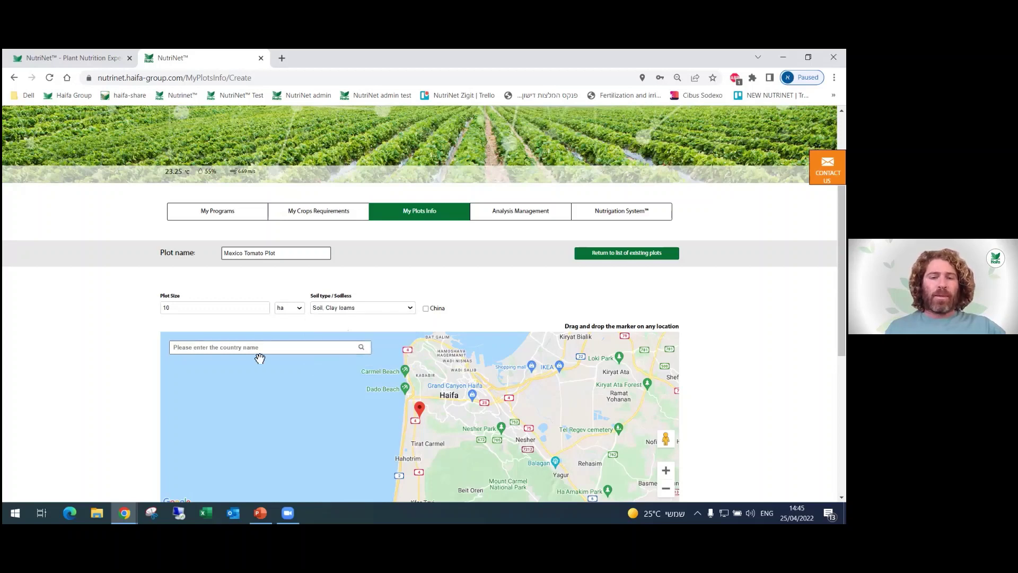
# Locate the plot in Mexico on the map and save the new plot.
pyautogui.click(246, 348)
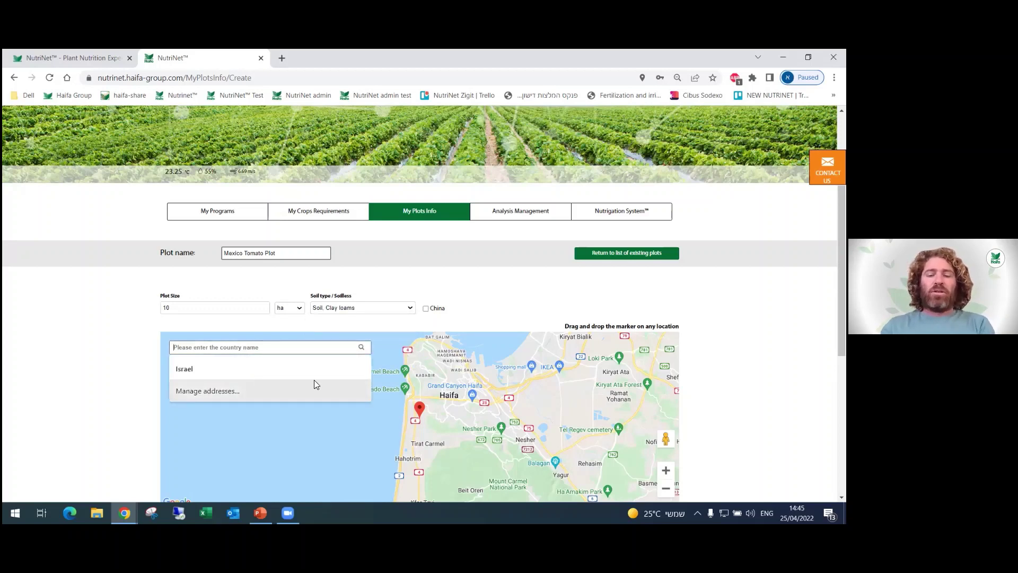
pyautogui.write('mexico')
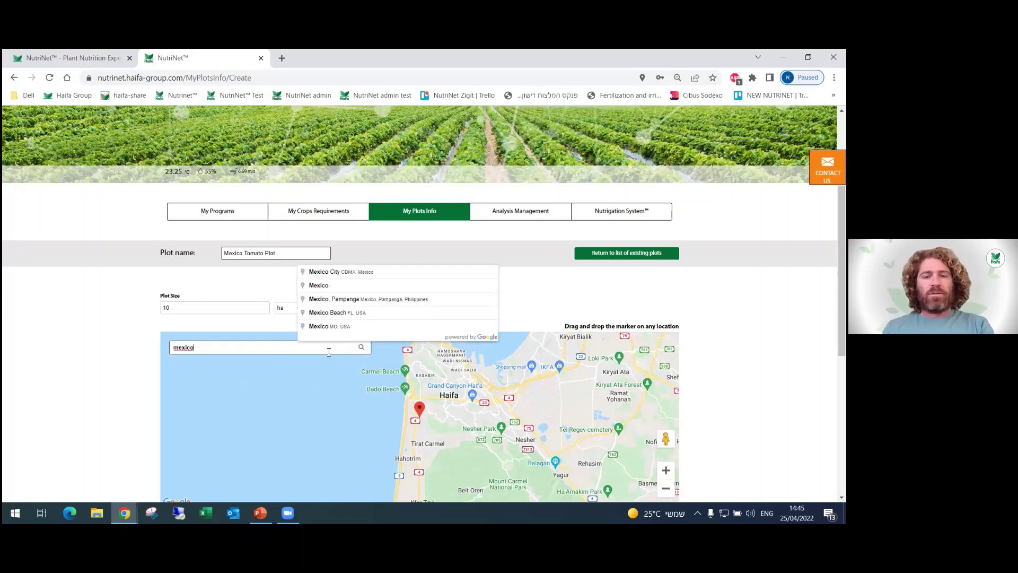
pyautogui.click(339, 287)
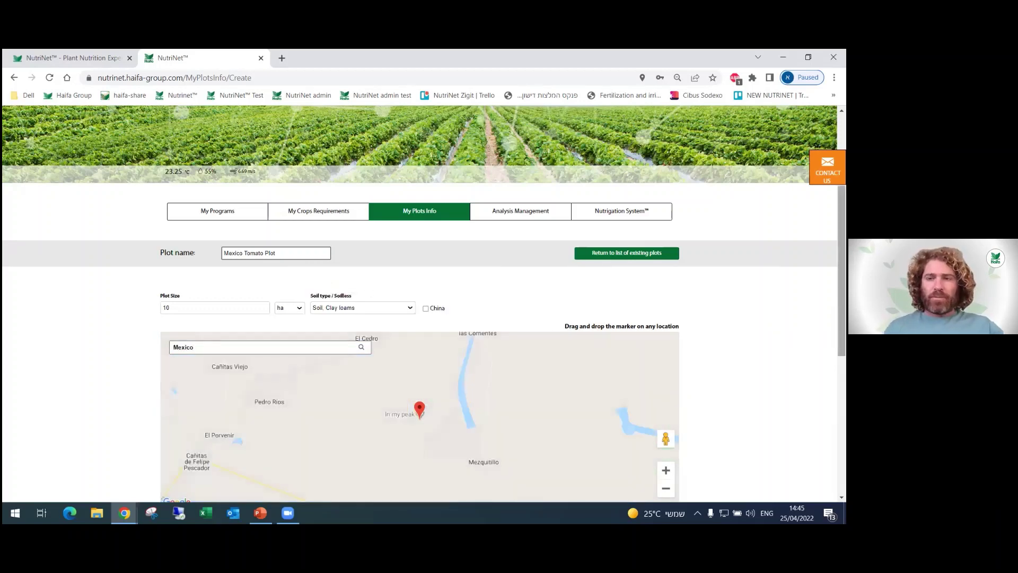
pyautogui.scroll(-1, 425, 303)
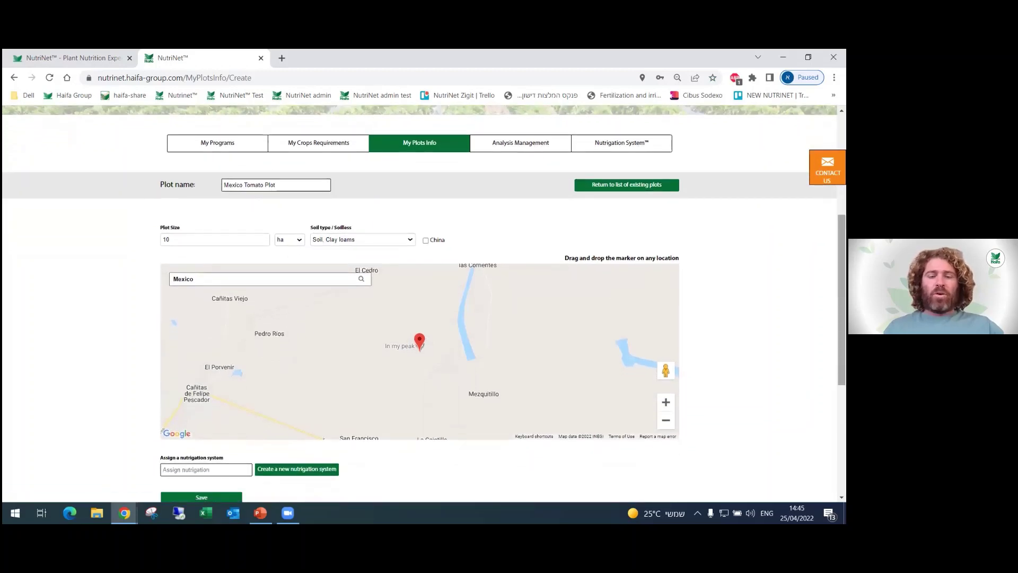
pyautogui.click(203, 498)
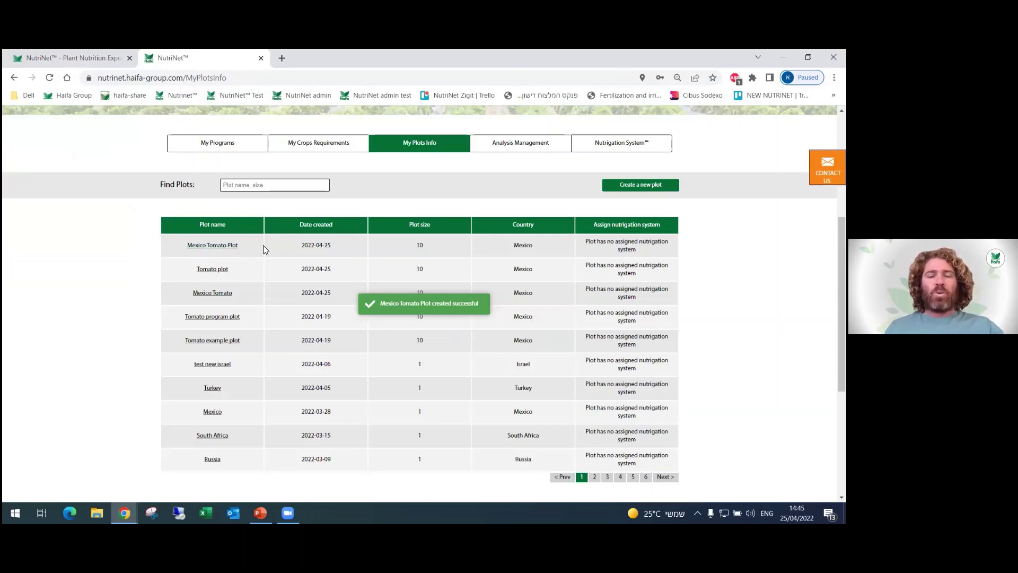
# Start a new nutrigation system and add a second tank to it.
pyautogui.scroll(1, 263, 245)
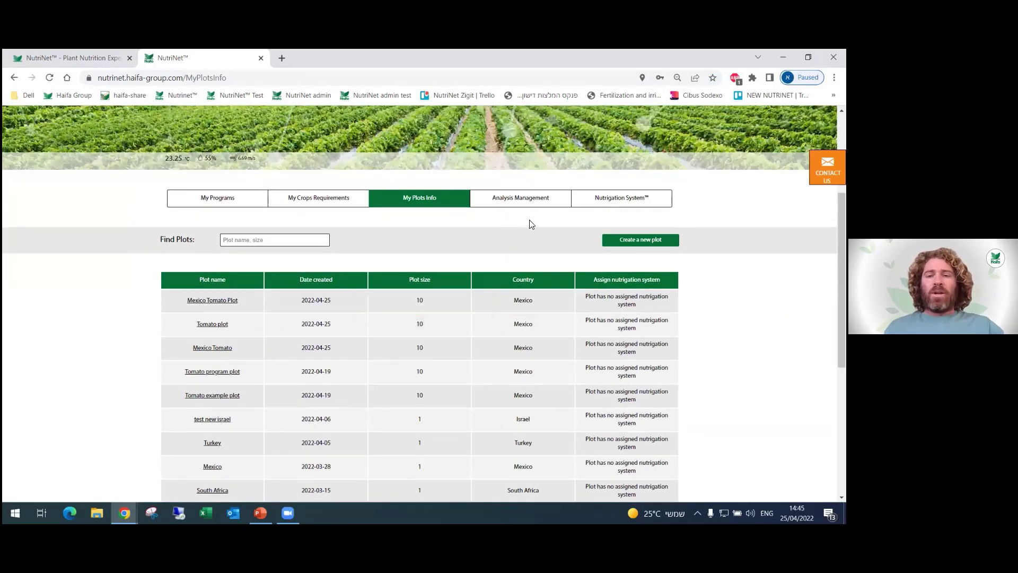
pyautogui.click(628, 200)
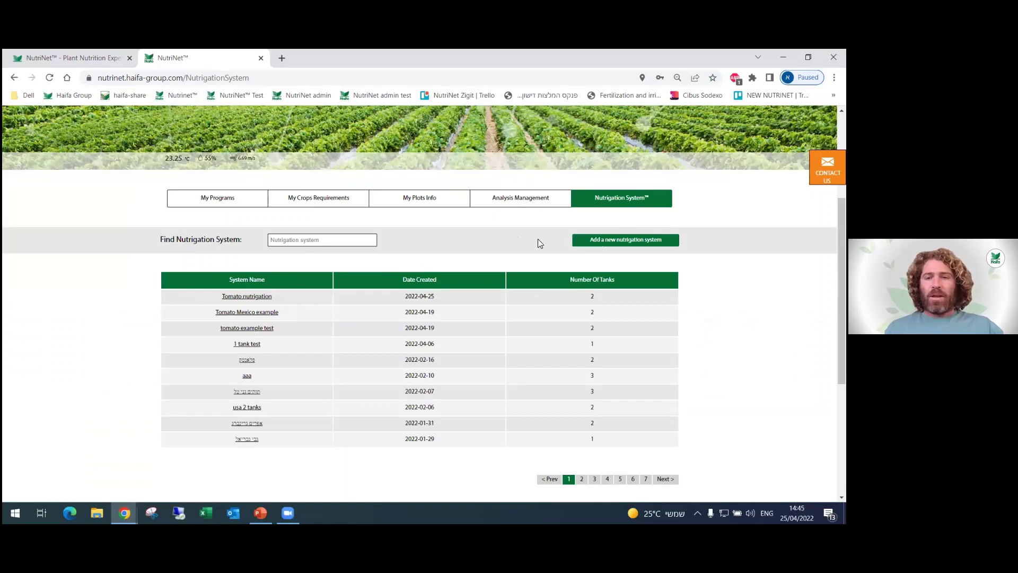
pyautogui.click(599, 243)
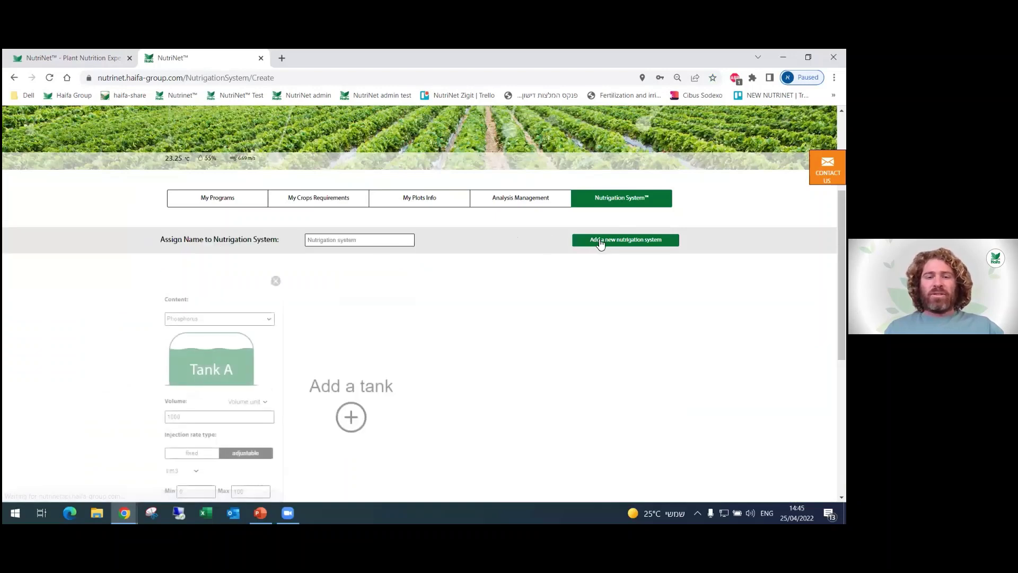
pyautogui.scroll(-3, 318, 339)
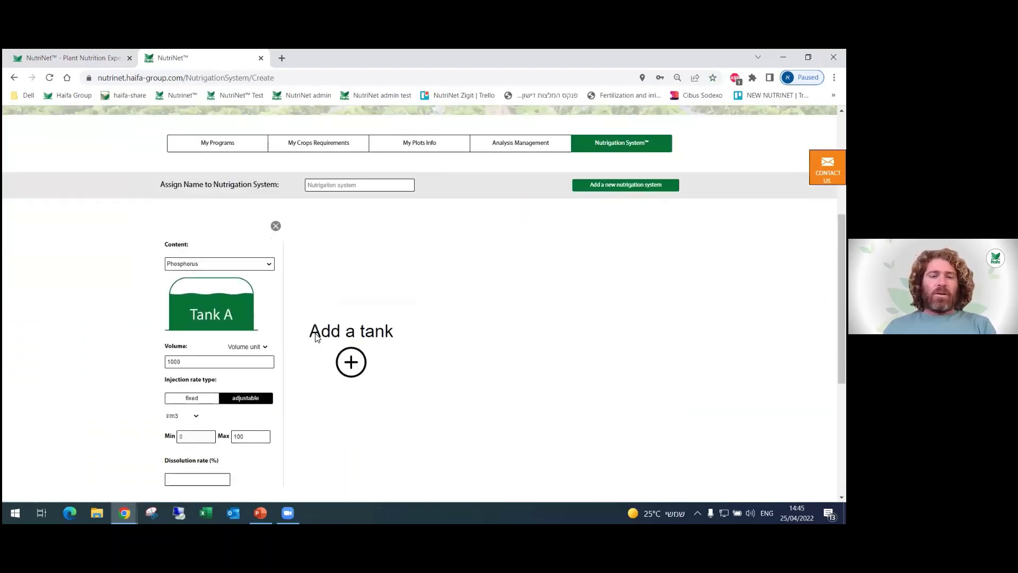
pyautogui.scroll(1, 317, 334)
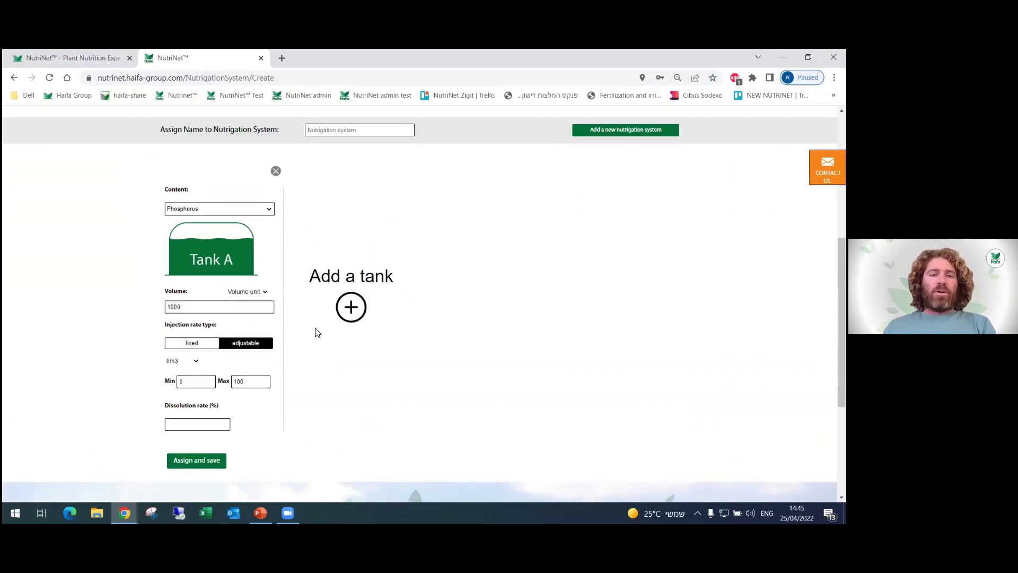
pyautogui.click(352, 308)
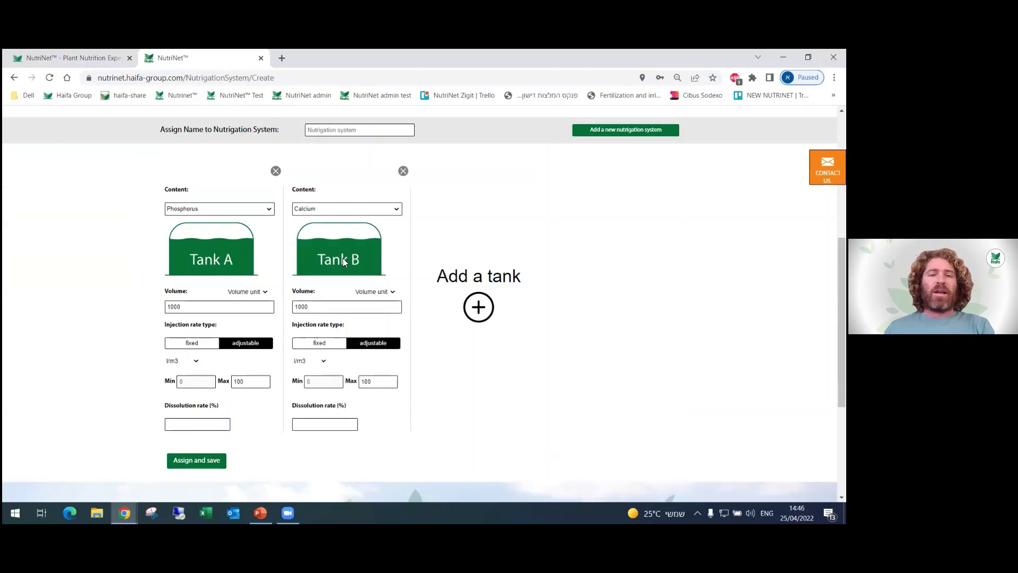
# Set the volume unit to liter and the dissolution rate to 20% for both Tank A and Tank B.
pyautogui.click(251, 294)
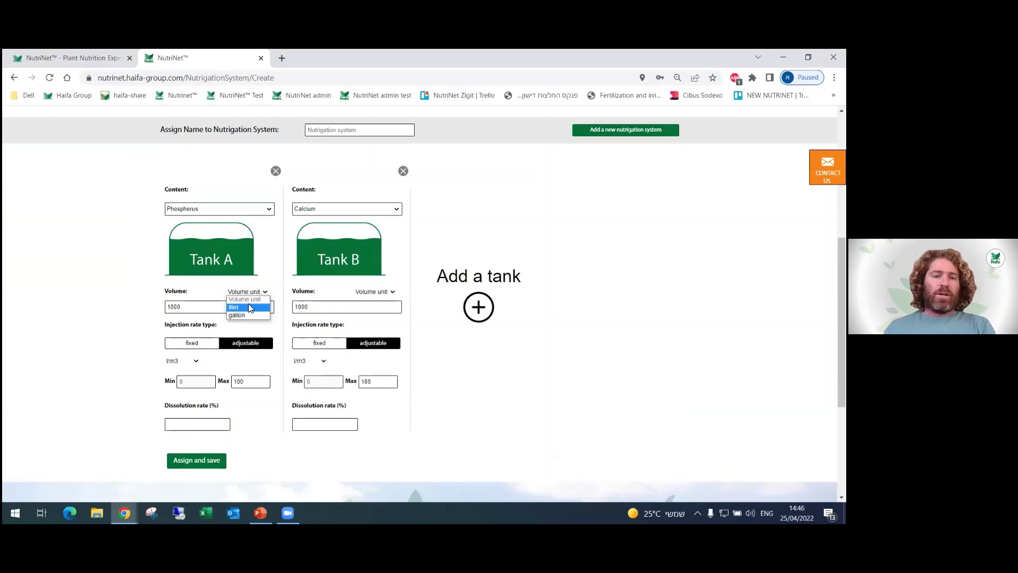
pyautogui.click(248, 303)
pyautogui.click(369, 292)
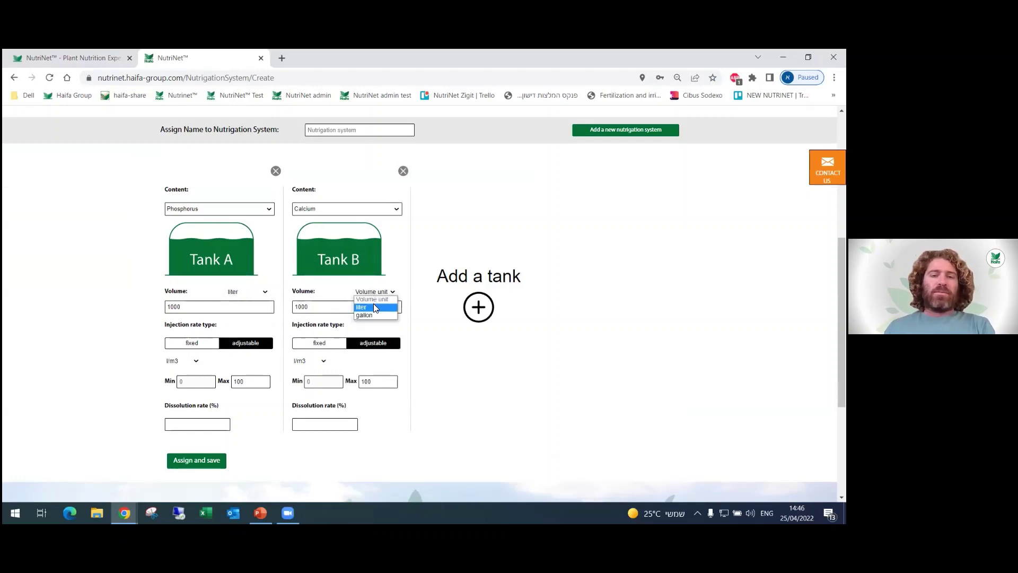
pyautogui.click(374, 303)
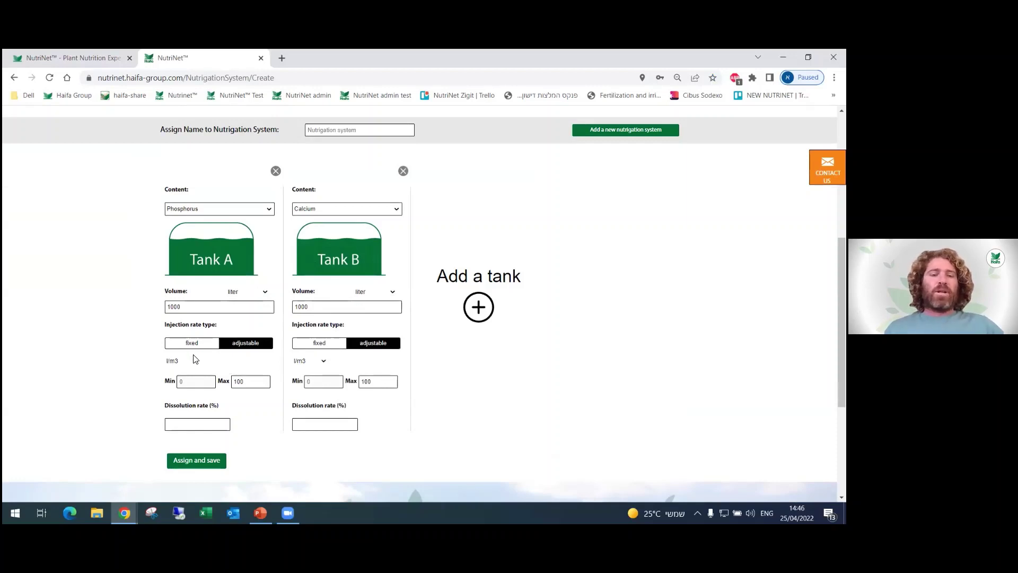
pyautogui.click(204, 429)
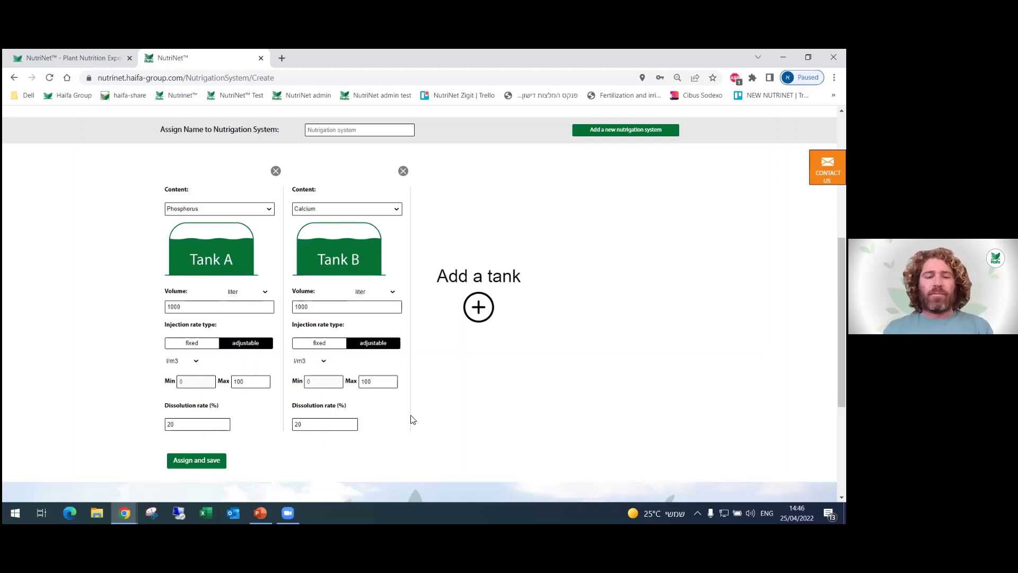
# Name the nutrigation system "Mexico nutrigation" and save it.
pyautogui.click(356, 131)
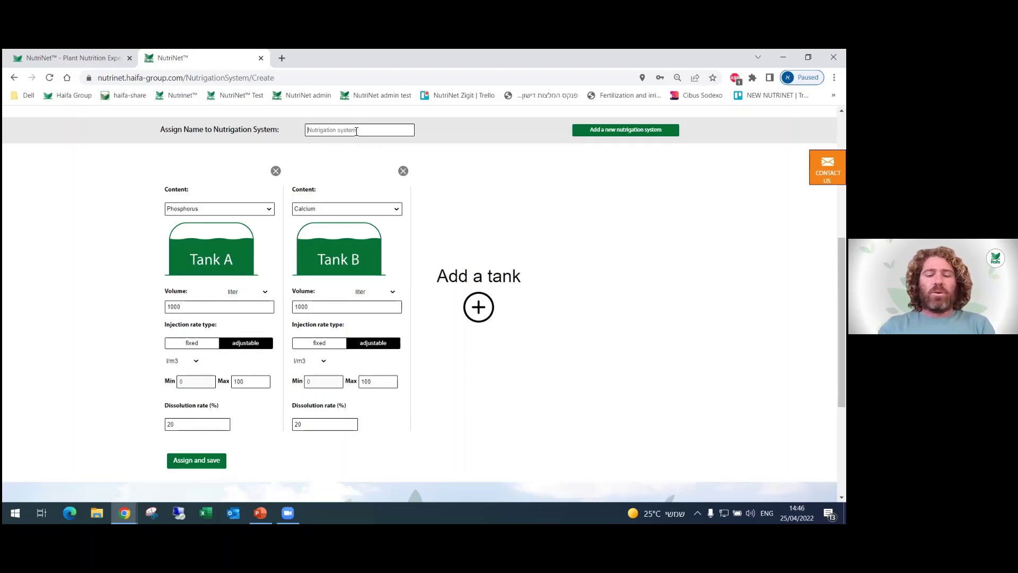
pyautogui.write('Mexico')
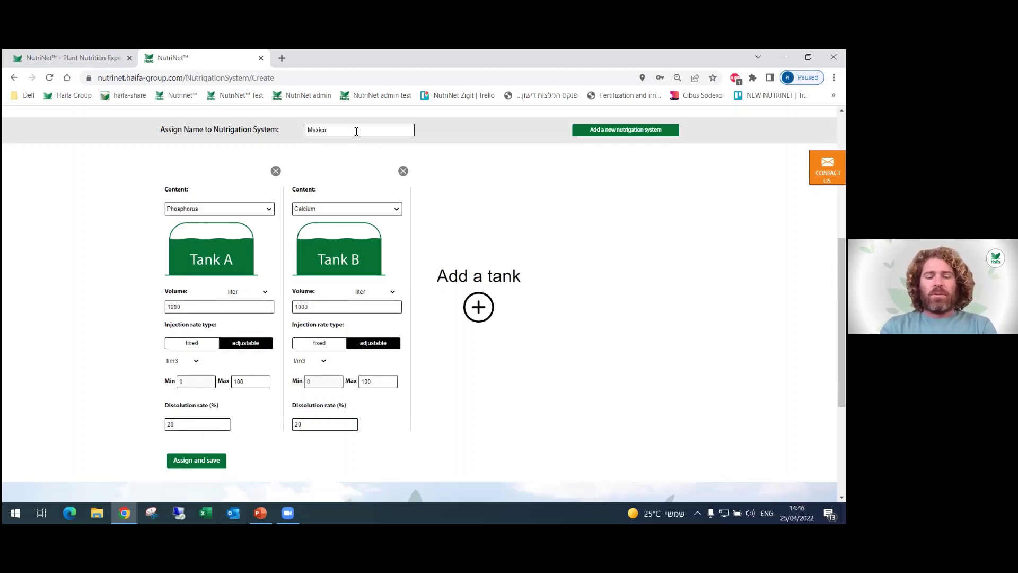
pyautogui.write(' nutrigation')
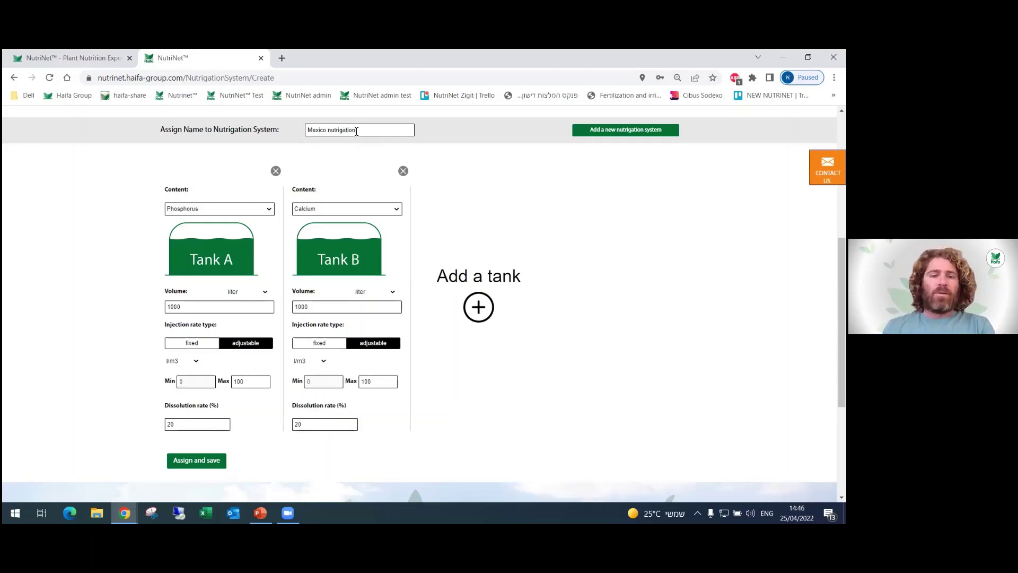
pyautogui.click(205, 461)
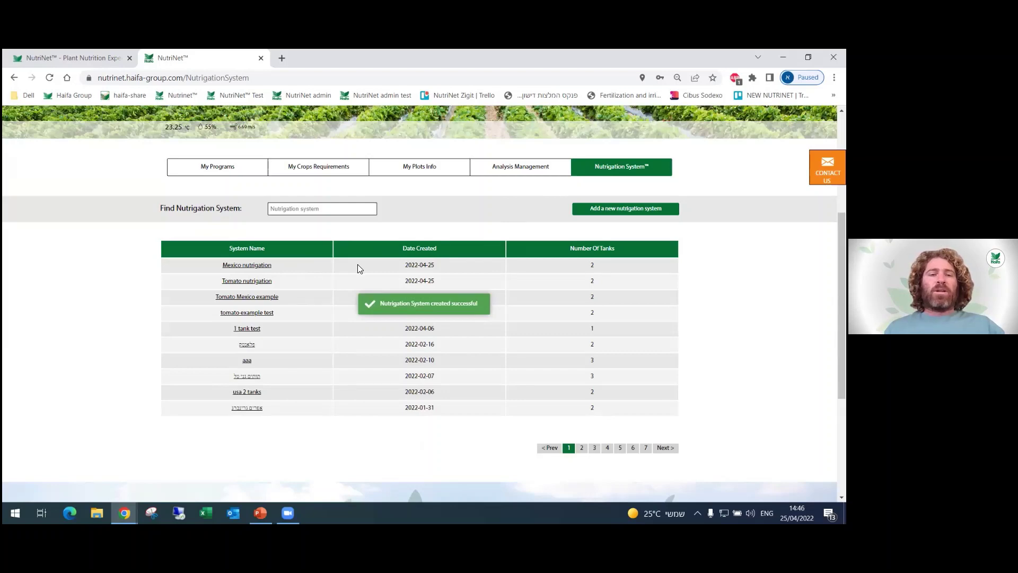
# Start a new fertilization program from the programs page, using Metric Units with ha as the measurement units.
pyautogui.scroll(3, 357, 264)
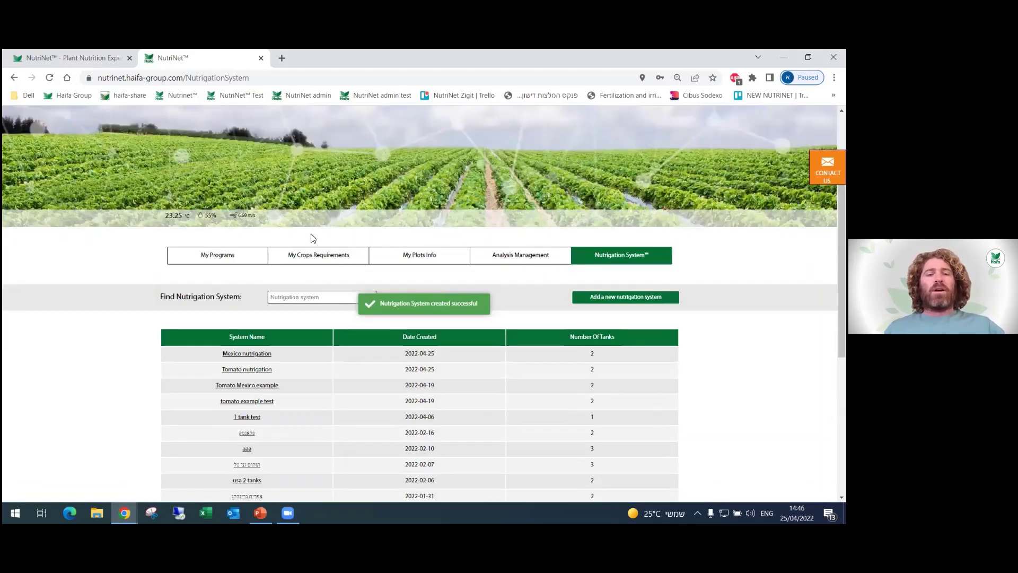
pyautogui.scroll(2, 302, 220)
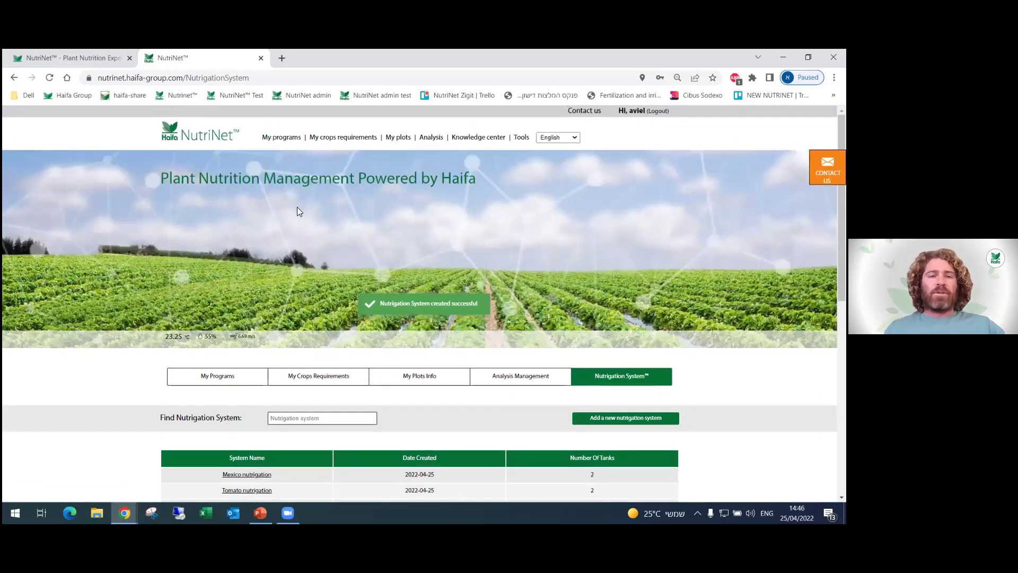
pyautogui.click(281, 137)
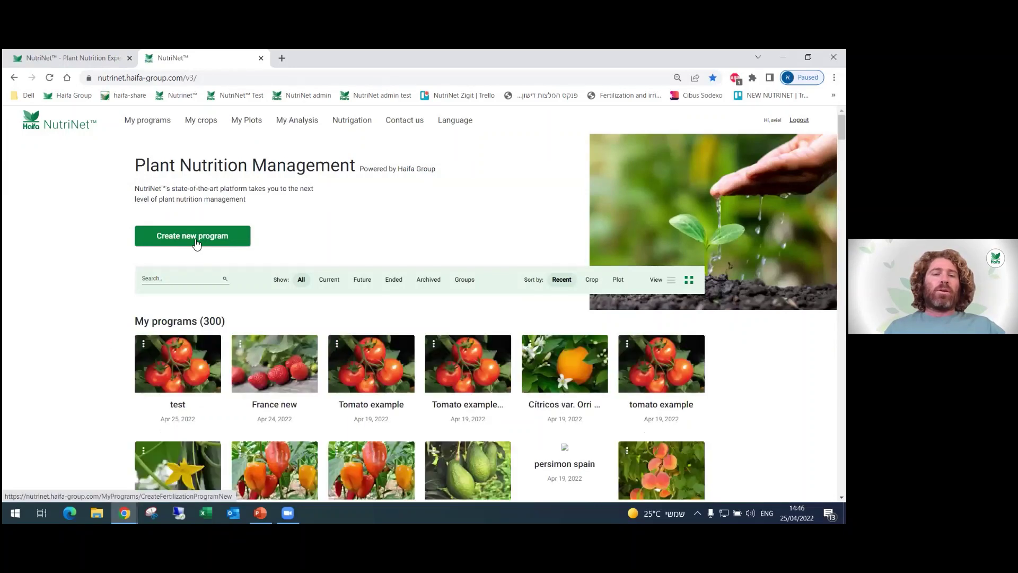
pyautogui.click(195, 237)
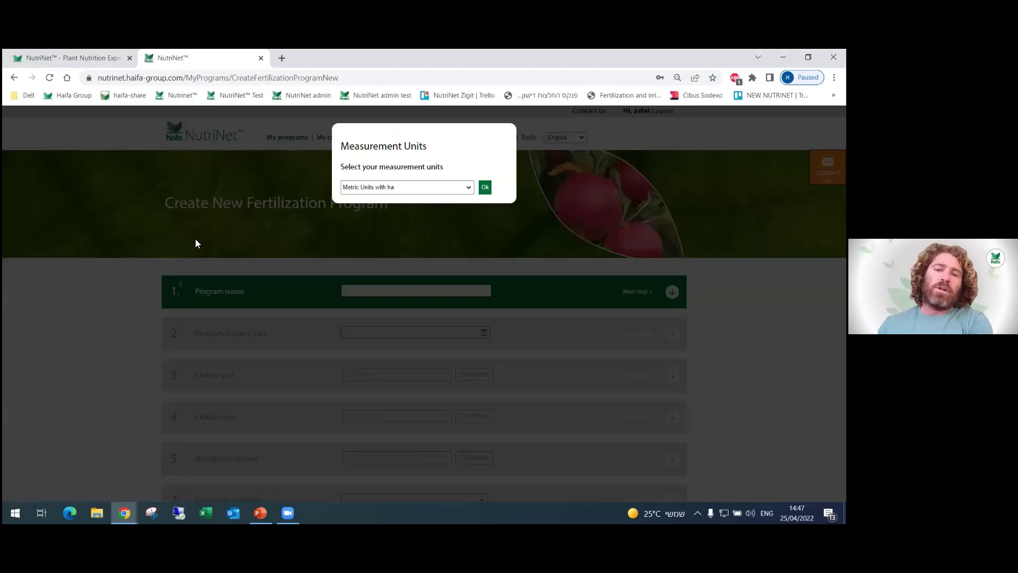
pyautogui.click(416, 189)
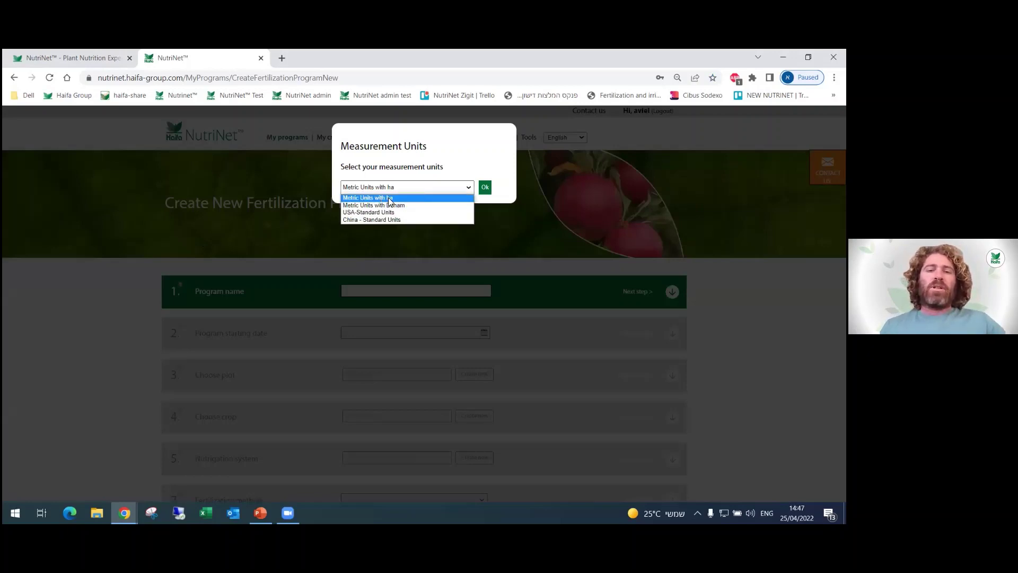
pyautogui.click(451, 198)
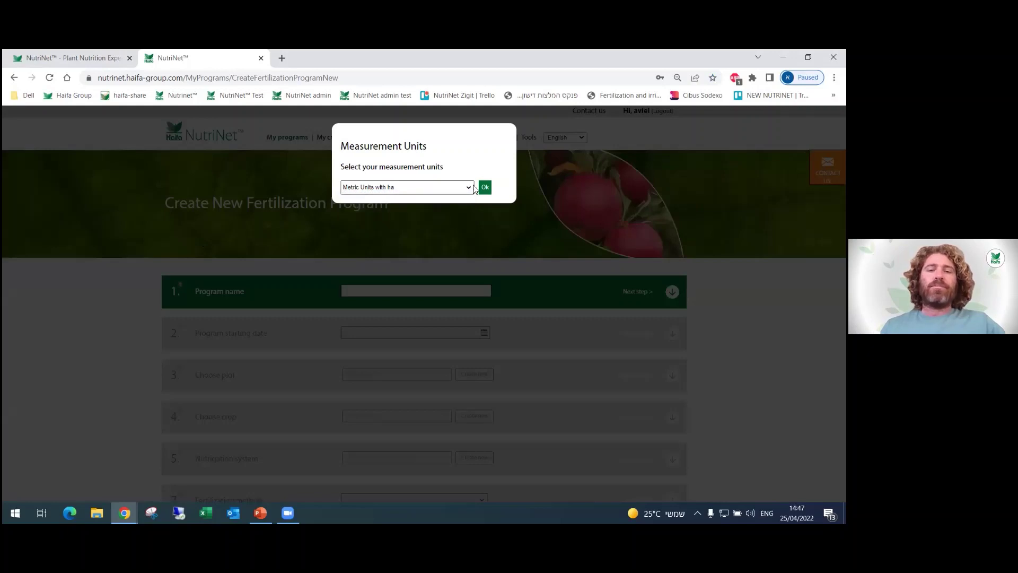
pyautogui.click(484, 187)
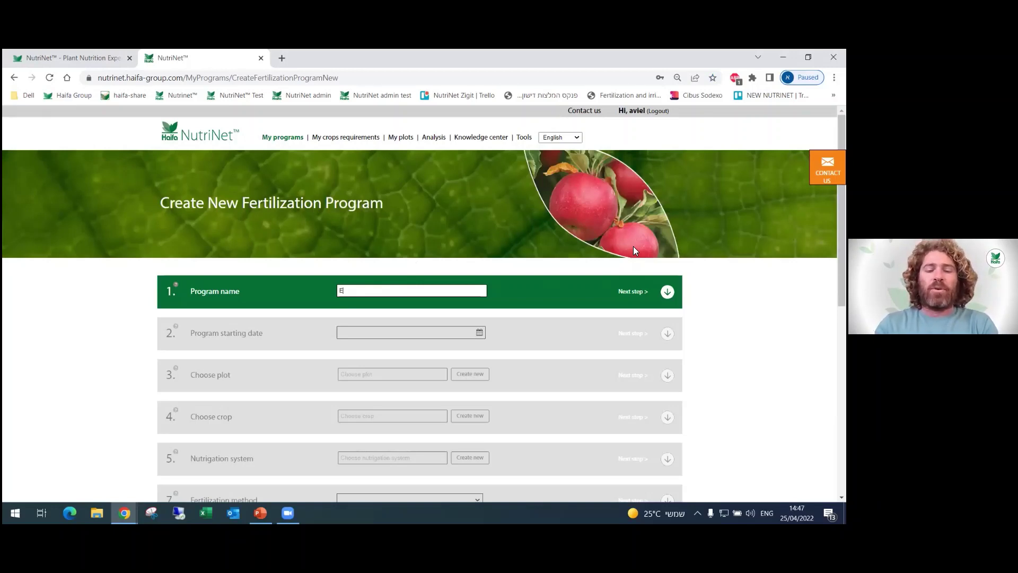
# Name the program "Example program Mexico Tomato" and proceed to the starting date stage.
pyautogui.write('Exa')
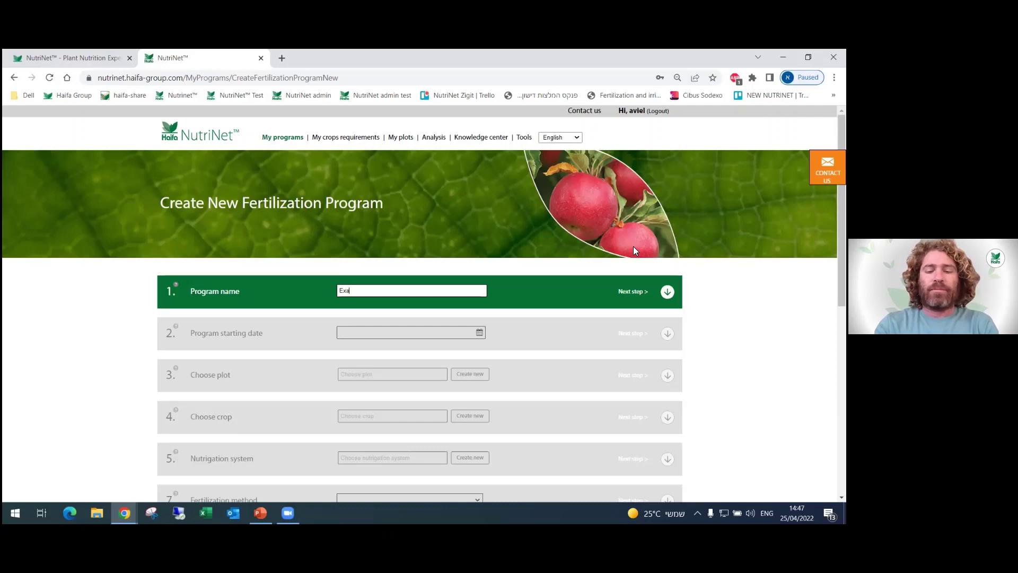
pyautogui.write('mple pr')
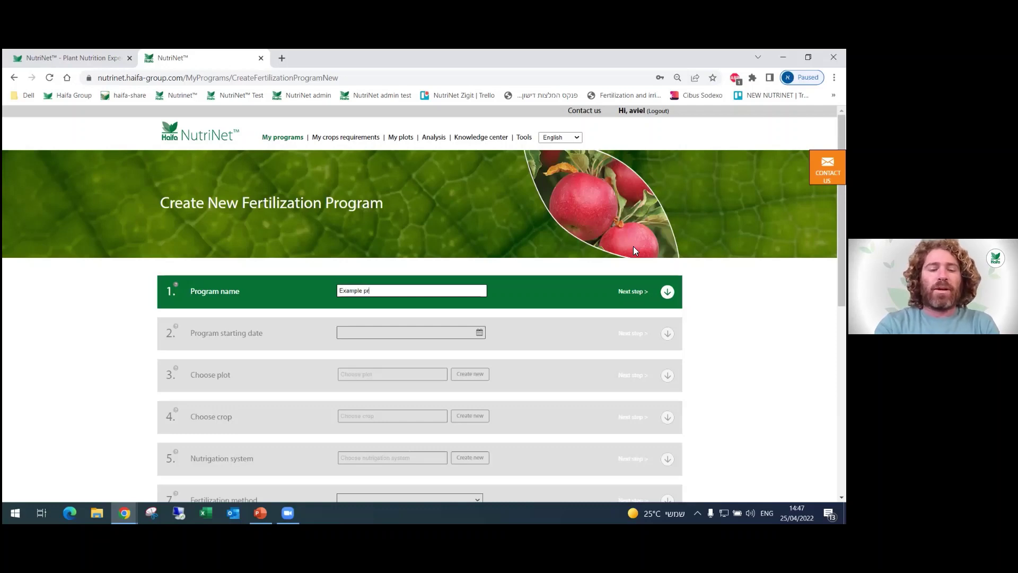
pyautogui.write('oga')
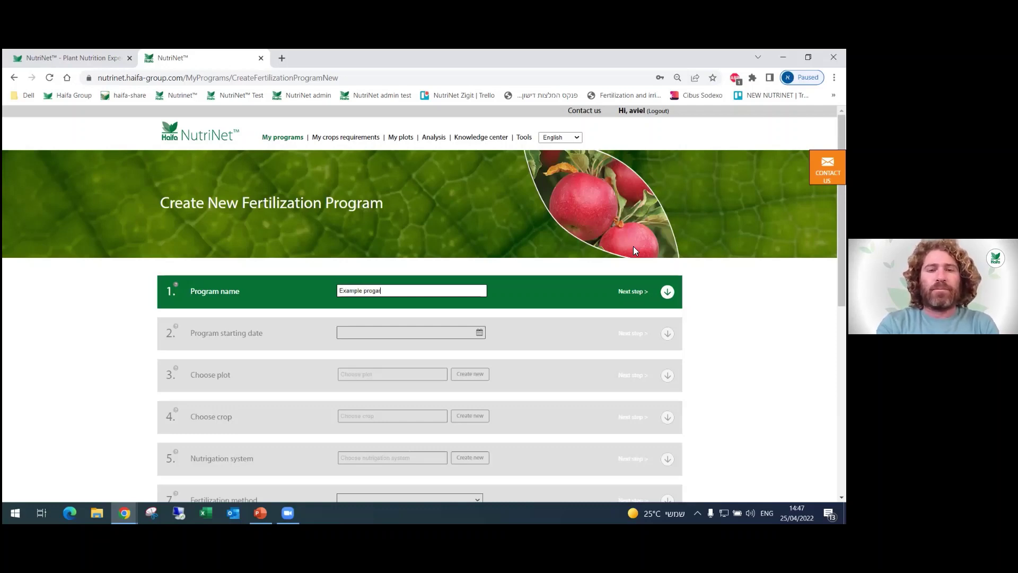
pyautogui.press('BackSpace')
pyautogui.press('BackSpace')
pyautogui.write('ram m')
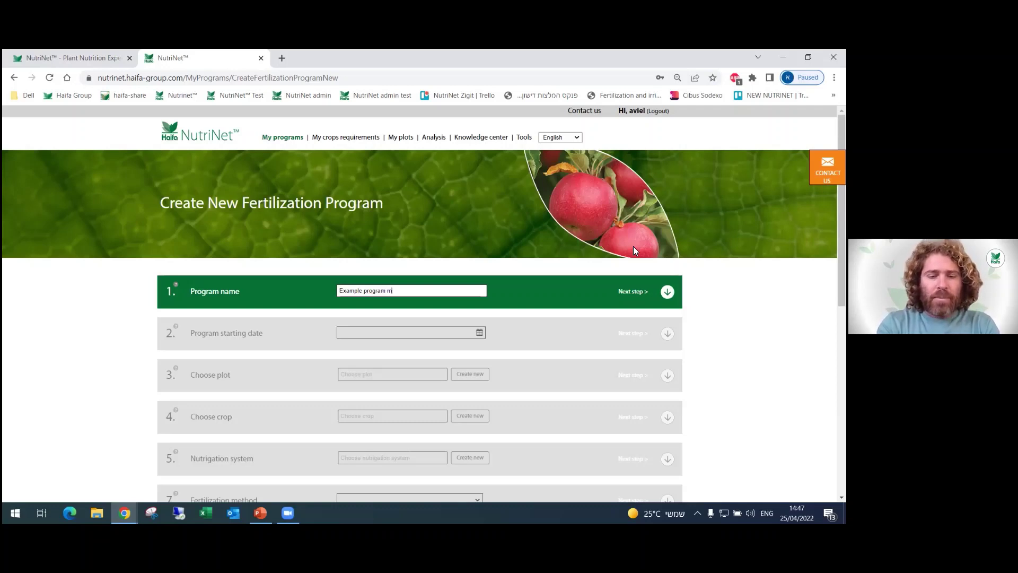
pyautogui.write('exico ')
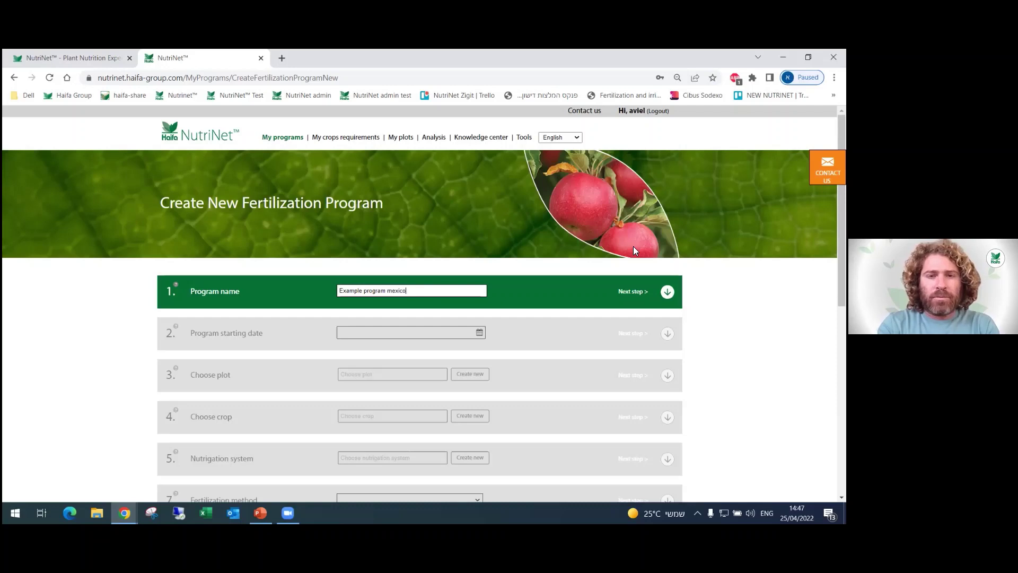
pyautogui.write('t')
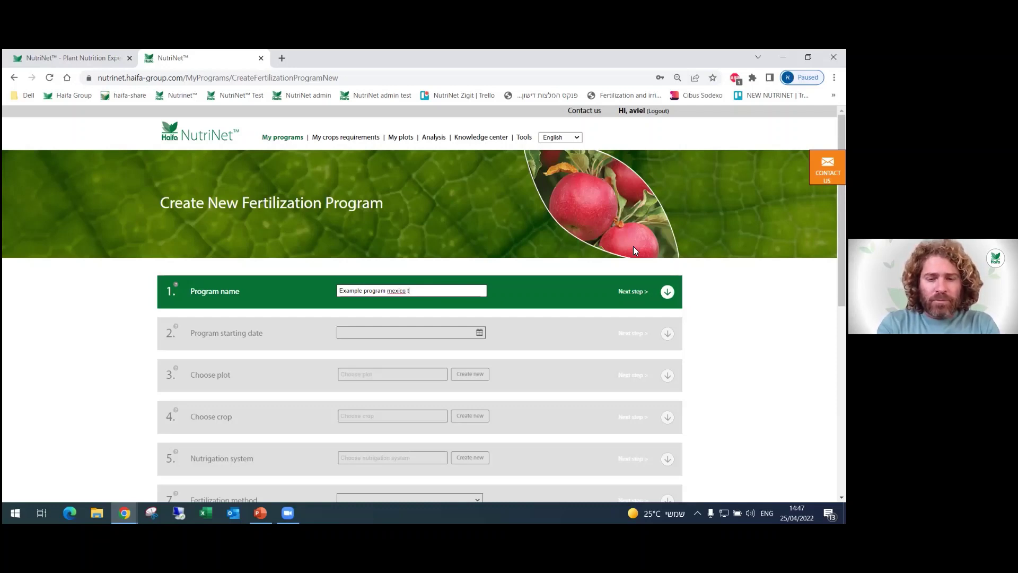
pyautogui.write('omato')
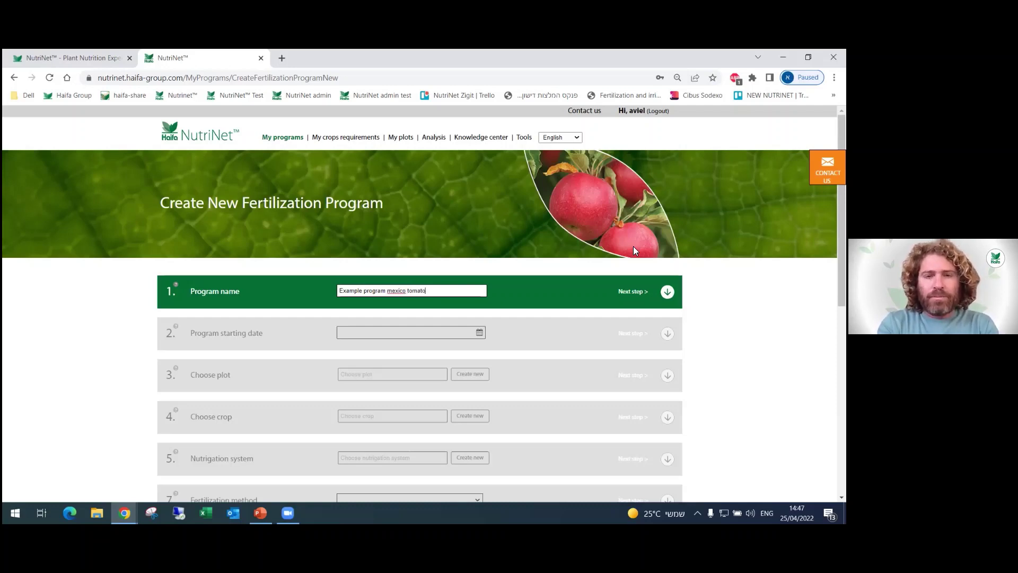
pyautogui.moveTo(387, 291); pyautogui.dragTo(392, 292)
pyautogui.write('M')
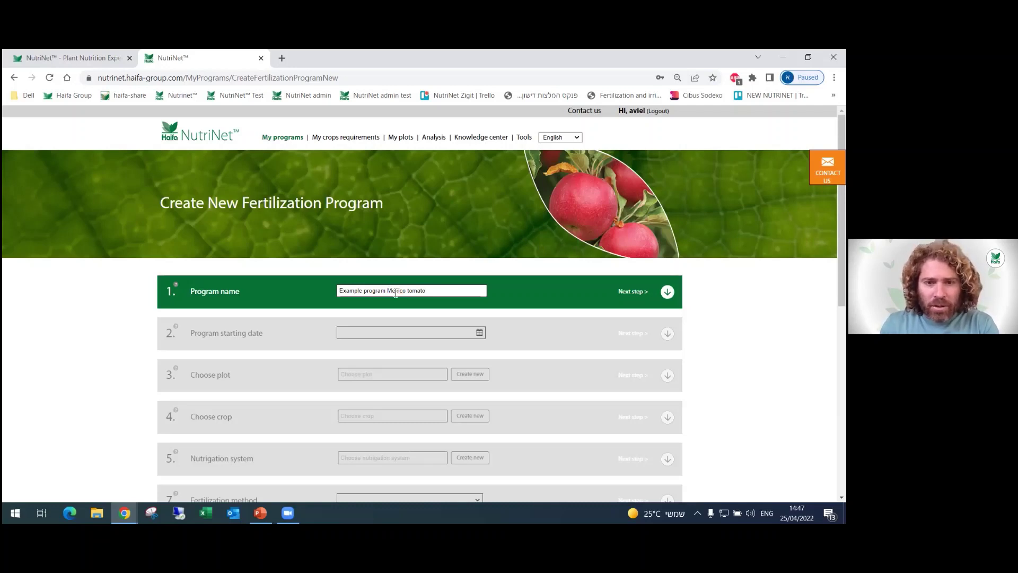
pyautogui.moveTo(408, 292); pyautogui.dragTo(412, 294)
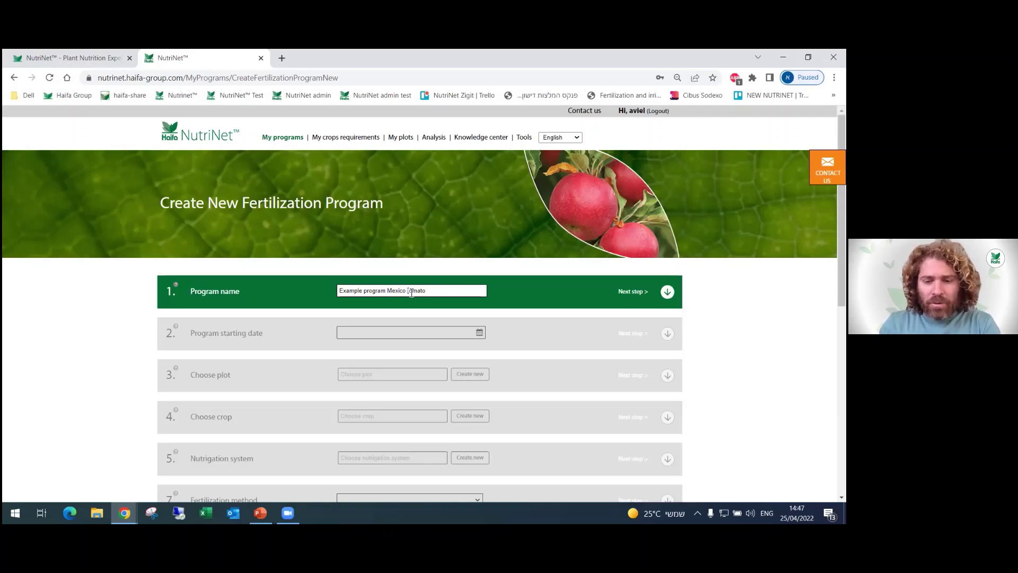
pyautogui.write('T')
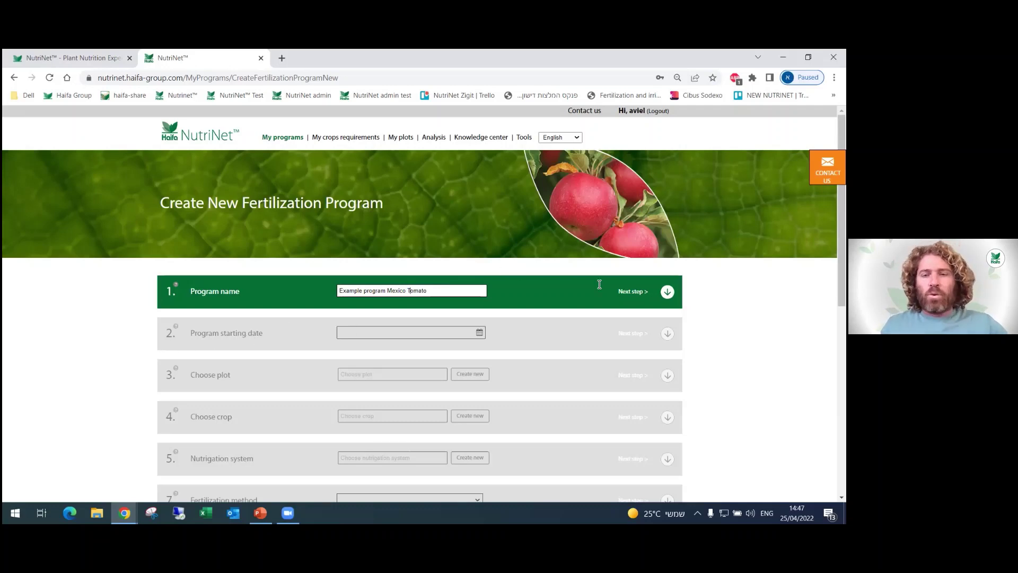
pyautogui.click(636, 291)
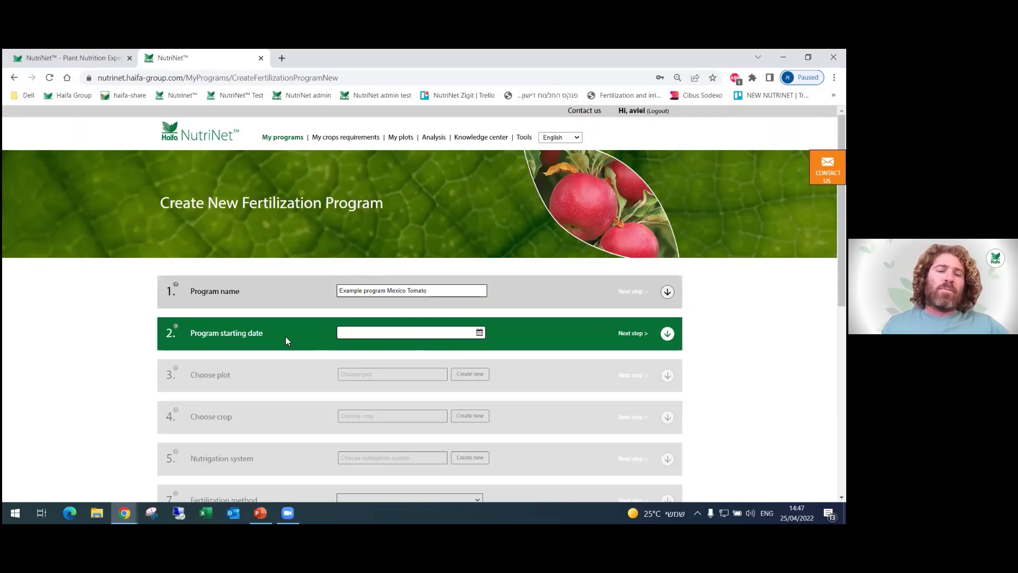
# Set the program starting date to 2022-04-25 and proceed to the plot stage.
pyautogui.click(480, 333)
pyautogui.click(388, 351)
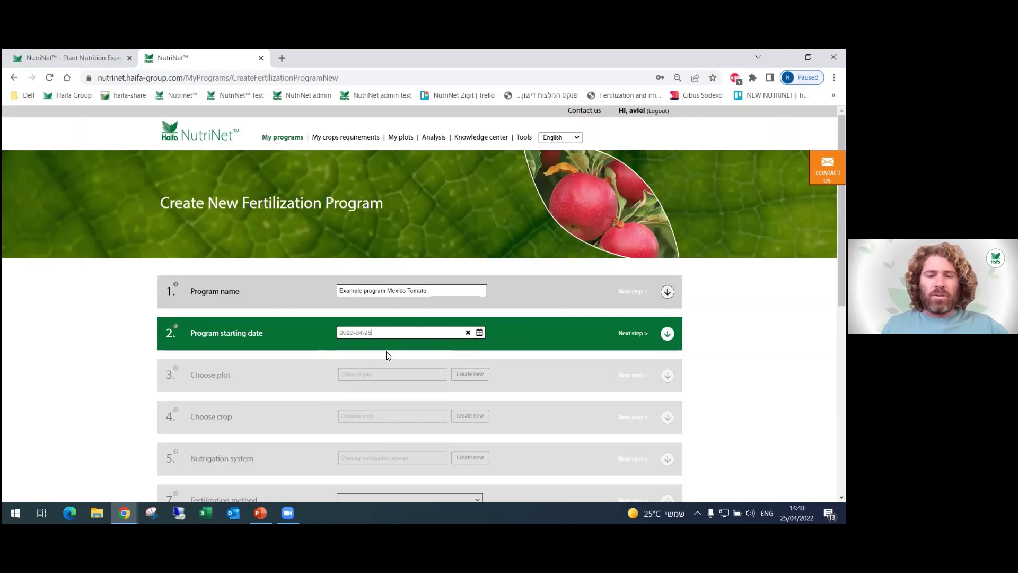
pyautogui.click(634, 334)
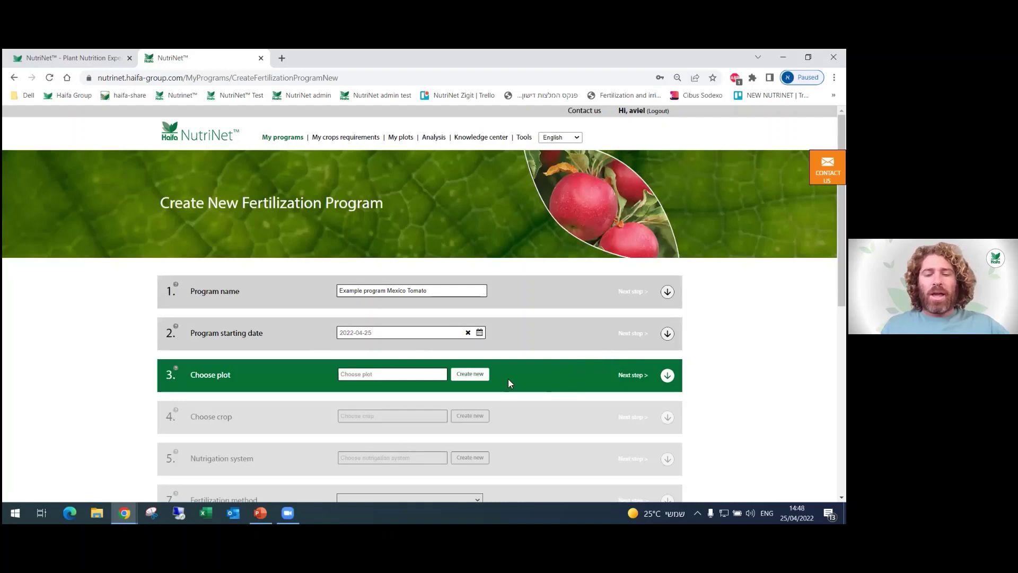
# Choose "Mexico Tomato Plot" as the program's plot and proceed to the crop stage.
pyautogui.click(420, 377)
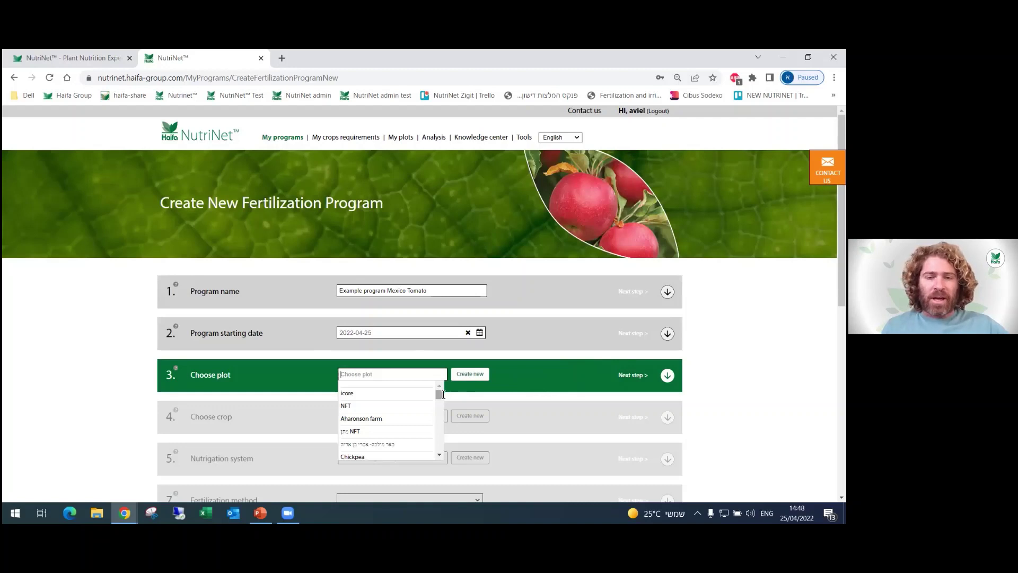
pyautogui.moveTo(443, 394); pyautogui.dragTo(467, 451)
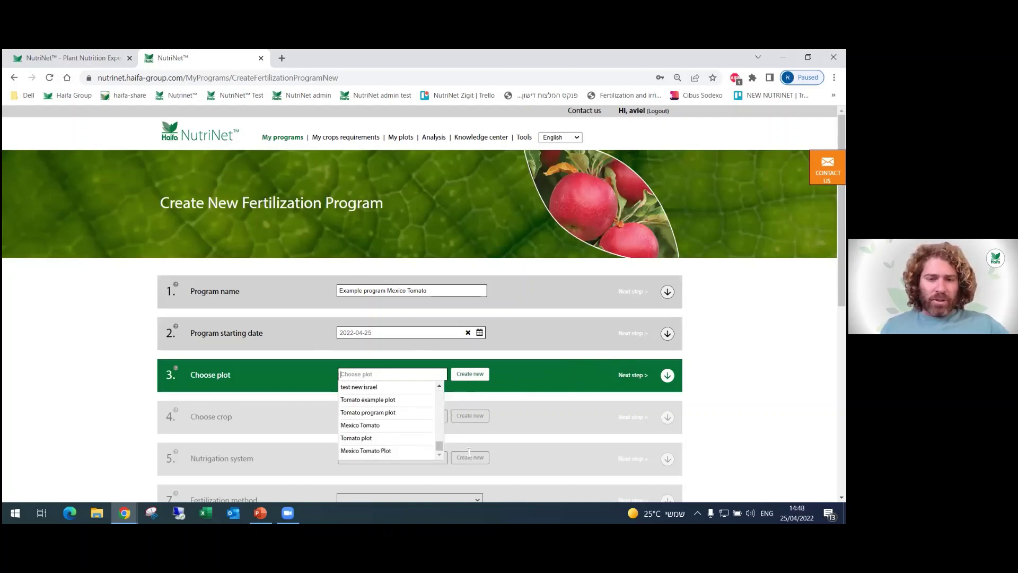
pyautogui.click(362, 451)
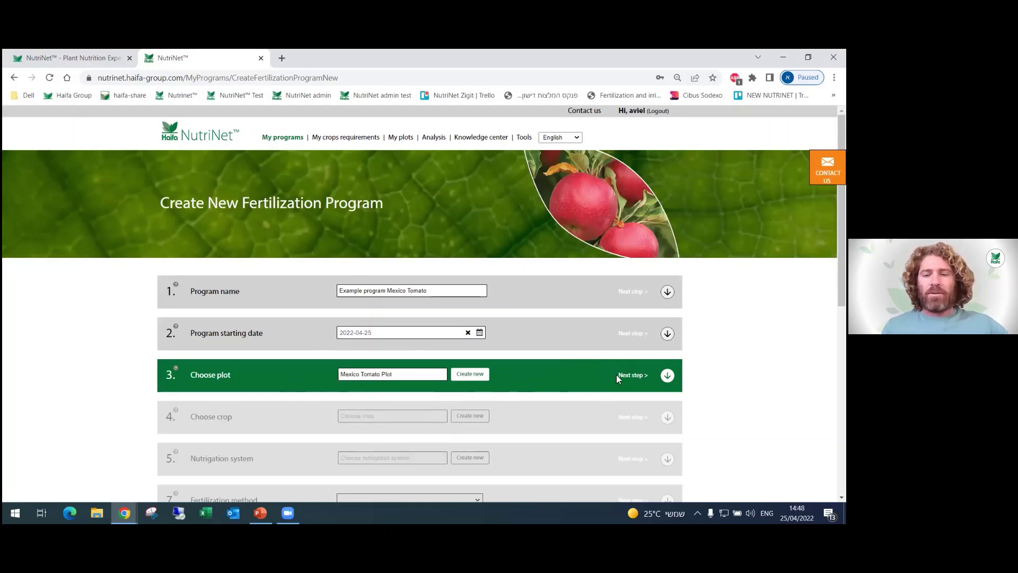
pyautogui.click(634, 376)
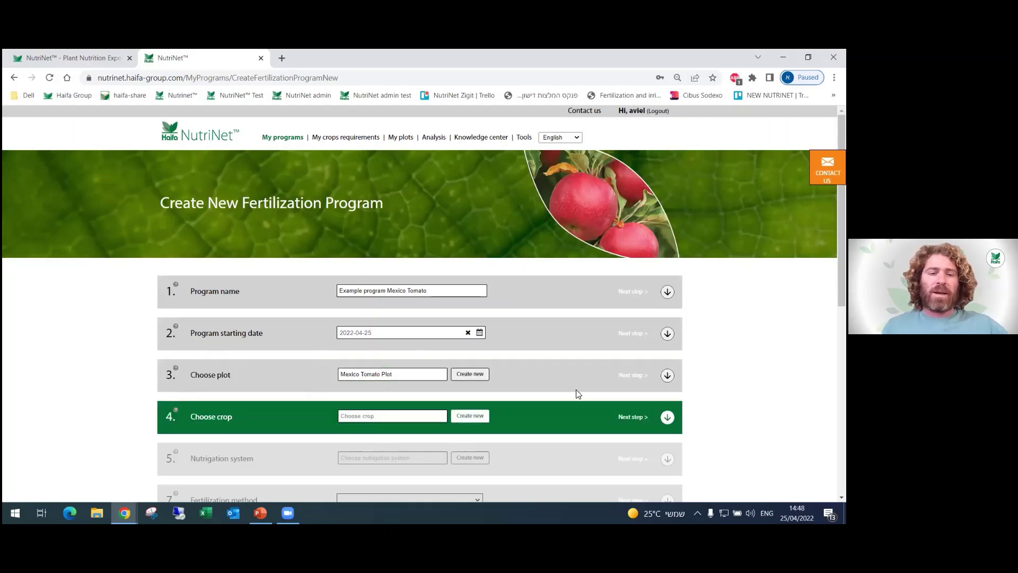
# Find the tomato crops, choose "Tomato open field Mexico, Quantitative" and proceed to the nutrigation system stage.
pyautogui.click(384, 416)
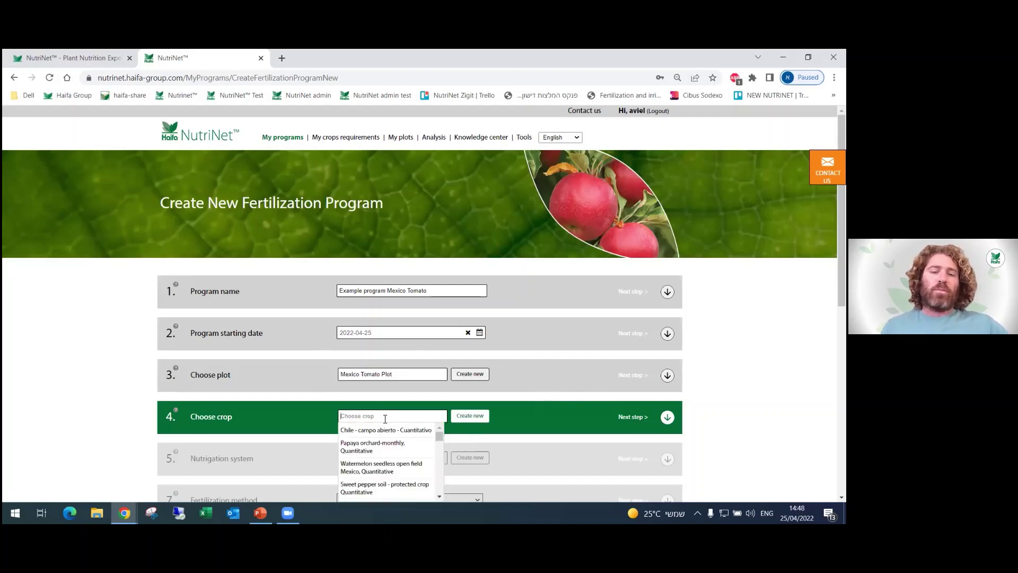
pyautogui.write('tomato')
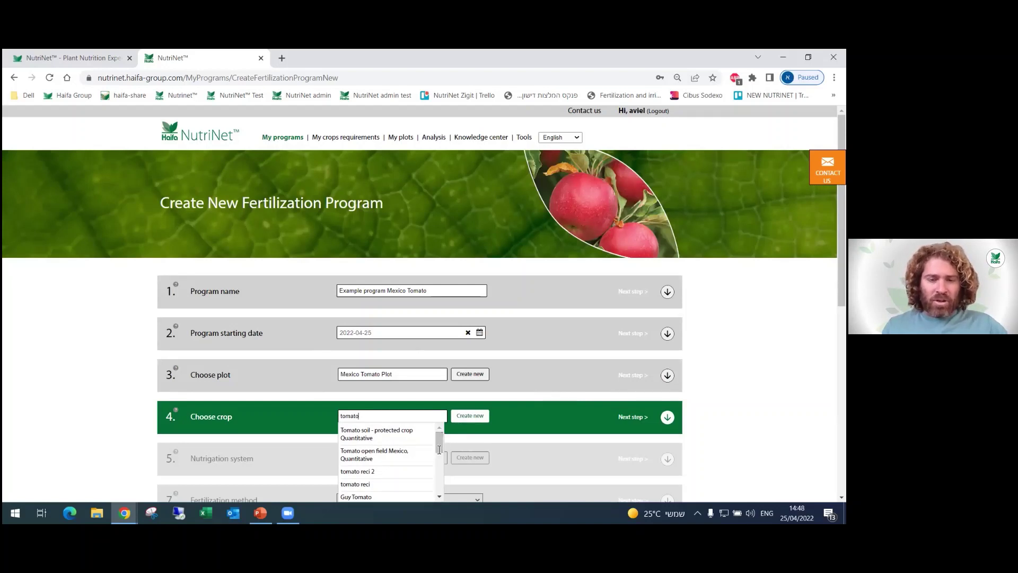
pyautogui.click(393, 456)
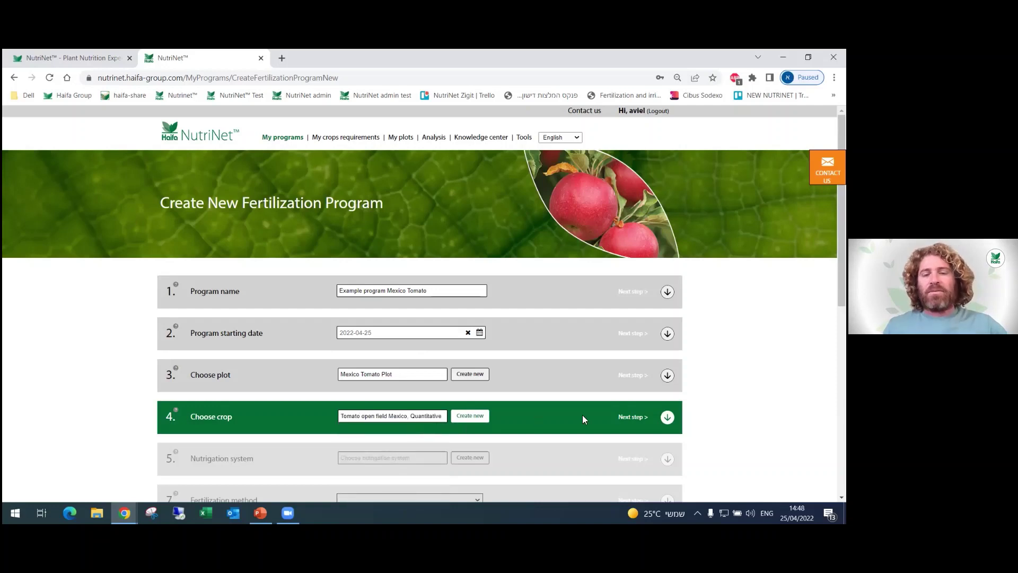
pyautogui.click(631, 418)
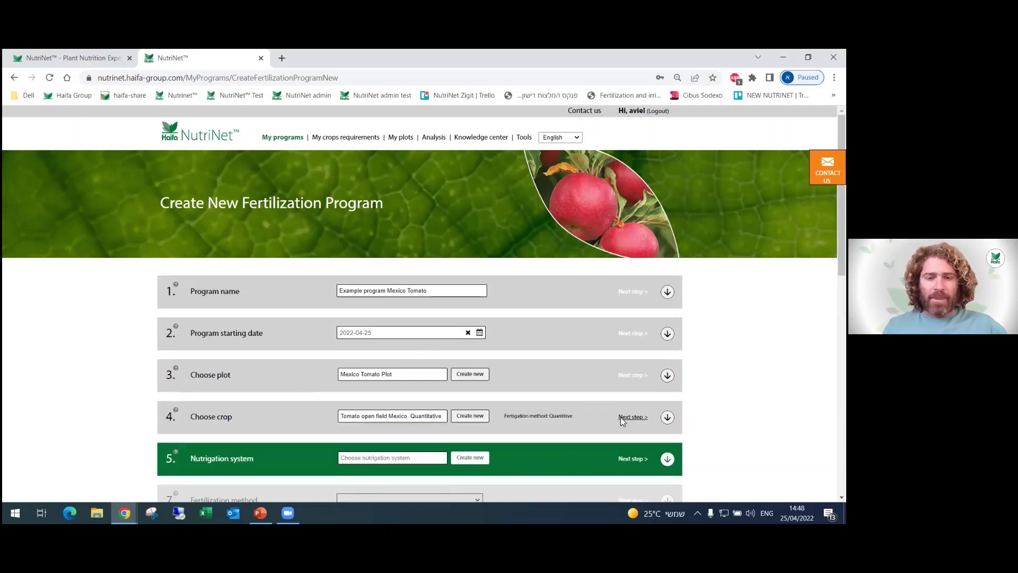
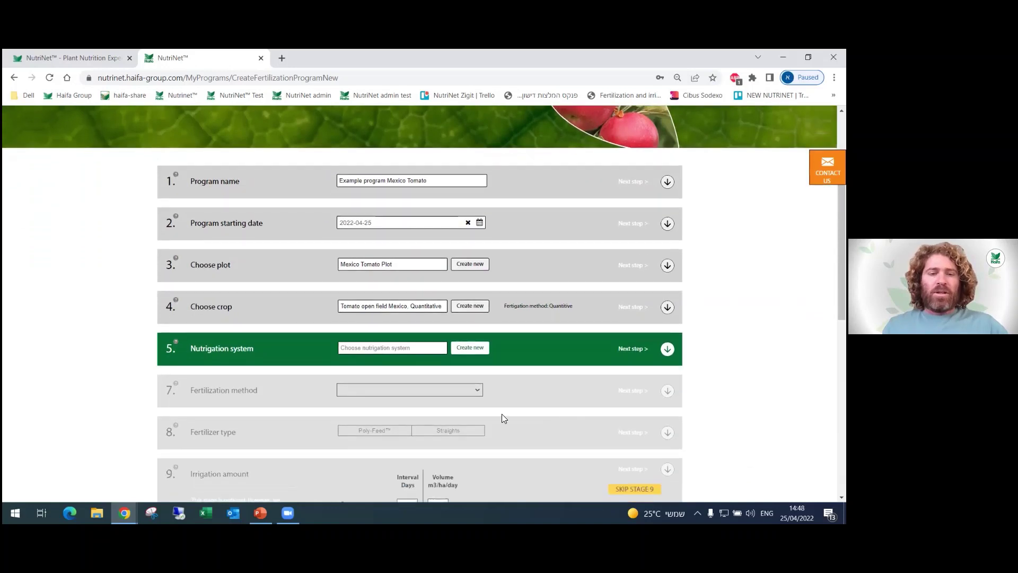
# Choose "Mexico nutrigation" as the nutrigation system and accept the expected yield of 140 ton/ha.
pyautogui.click(377, 351)
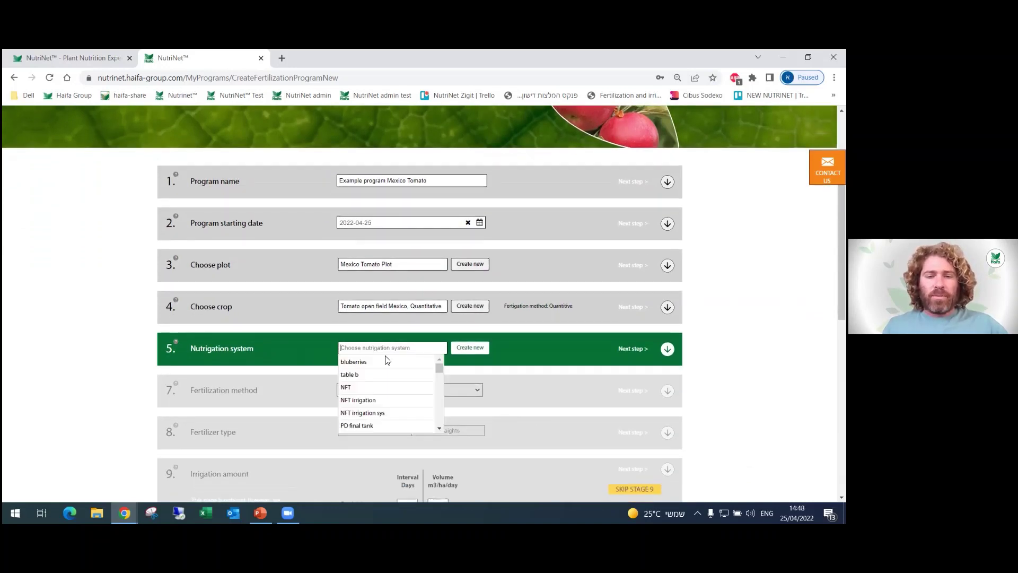
pyautogui.moveTo(441, 369); pyautogui.dragTo(448, 430)
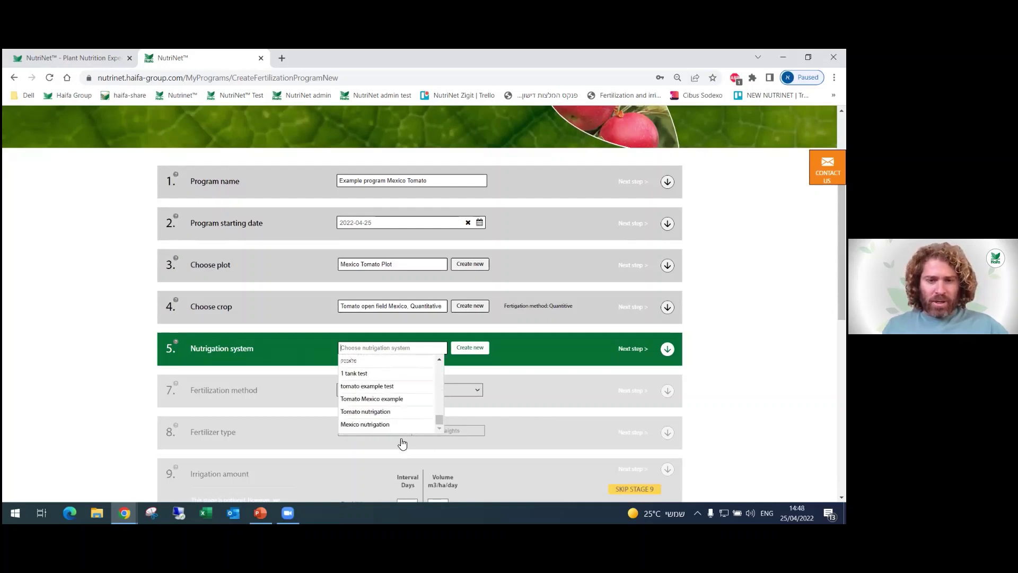
pyautogui.click(381, 425)
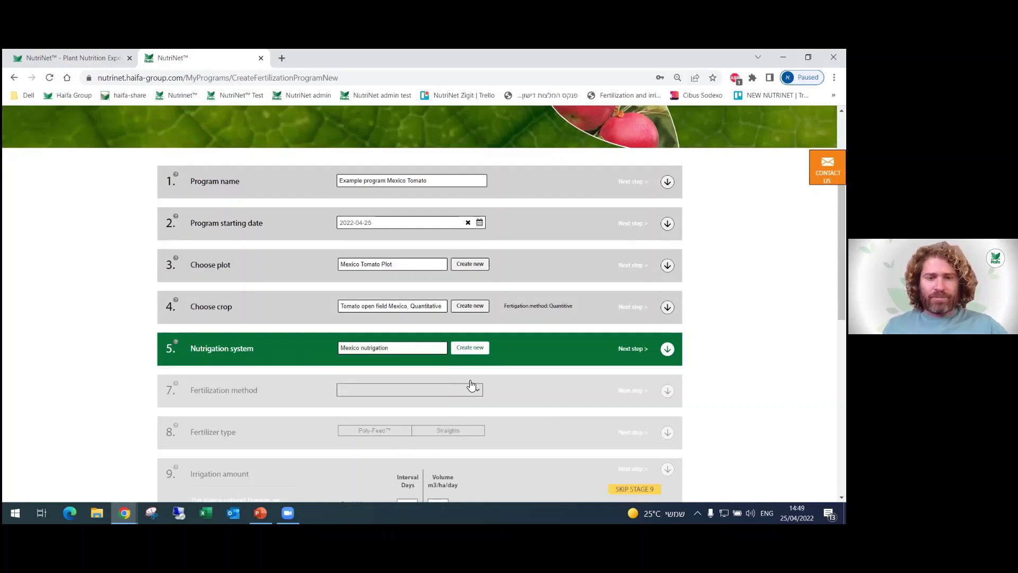
pyautogui.click(642, 354)
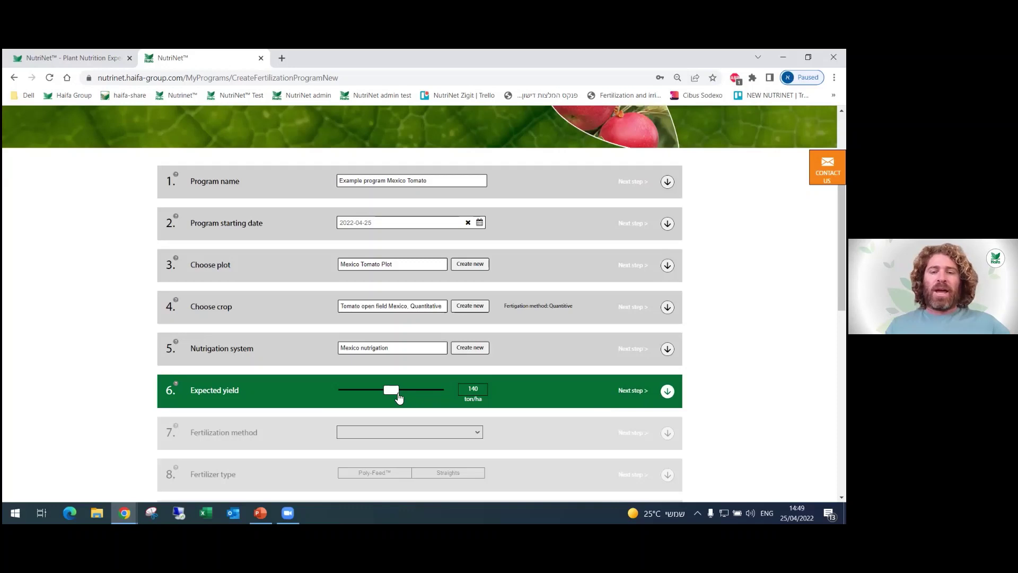
pyautogui.click(632, 392)
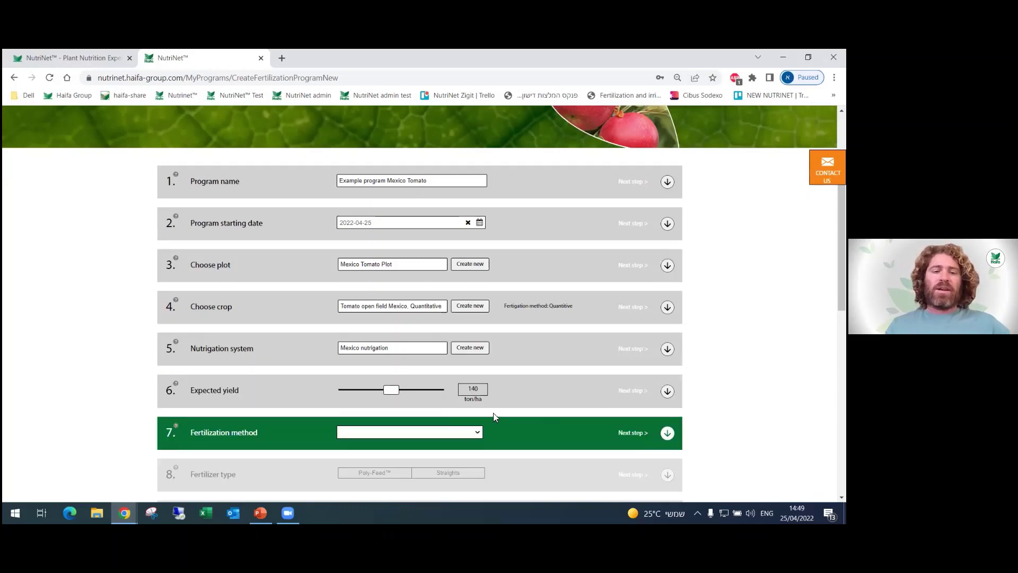
pyautogui.scroll(-1, 376, 371)
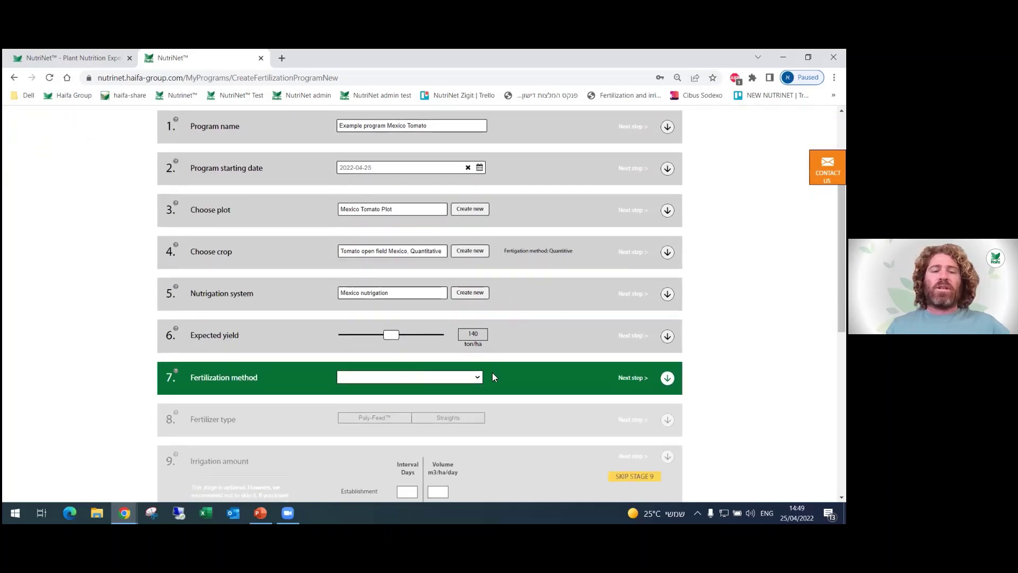
# Set the fertilization method to Nutrigation and proceed to the fertilizer type stage.
pyautogui.click(477, 378)
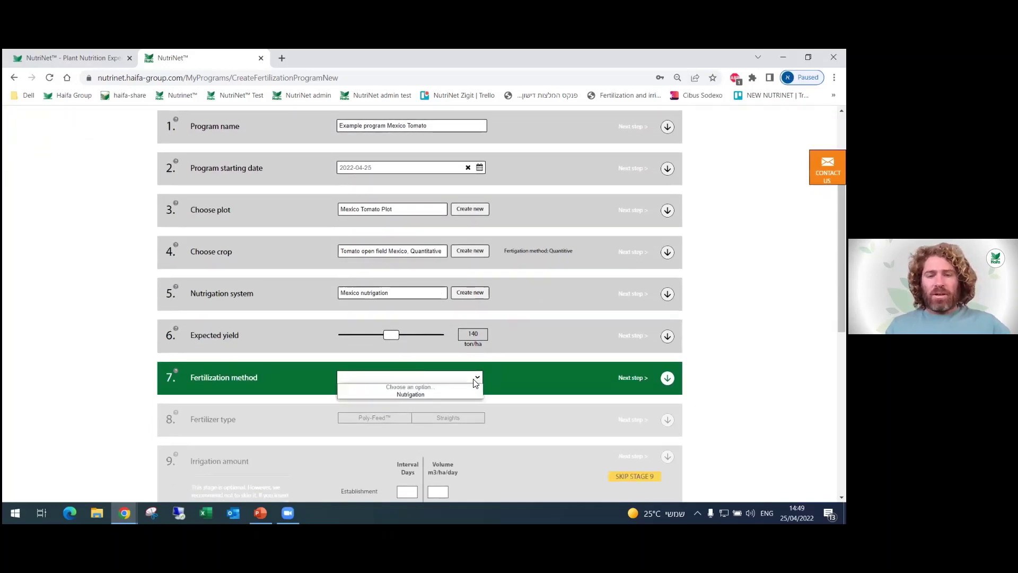
pyautogui.click(442, 395)
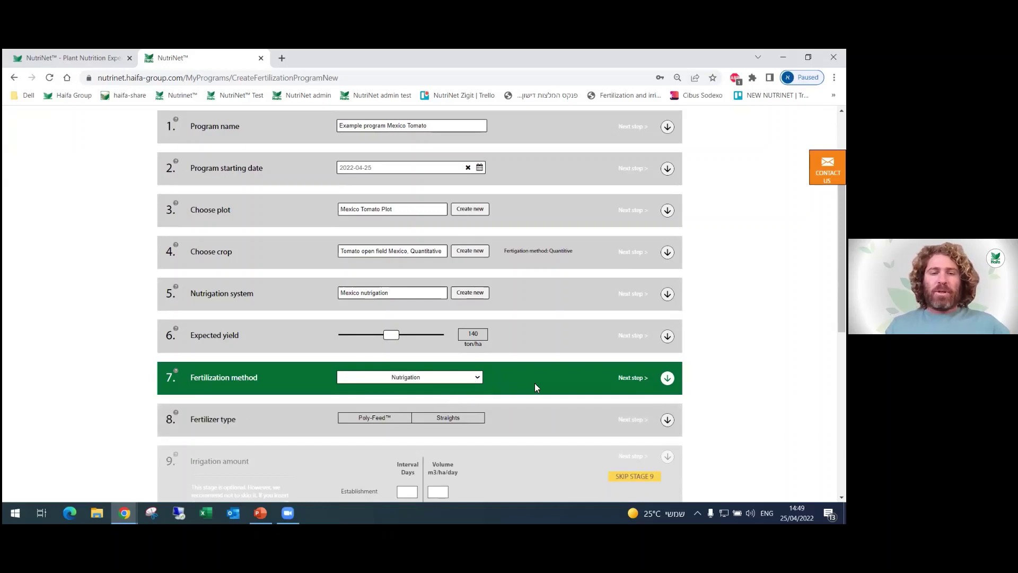
pyautogui.click(630, 379)
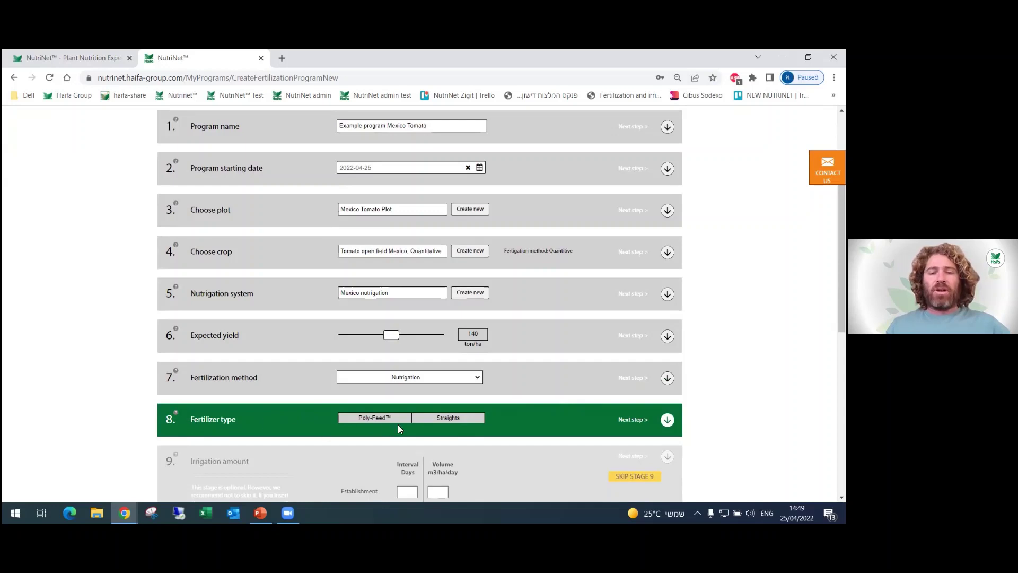
# Choose Poly-Feed as the fertilizer type and proceed to the irrigation amount stage.
pyautogui.scroll(-1, 544, 411)
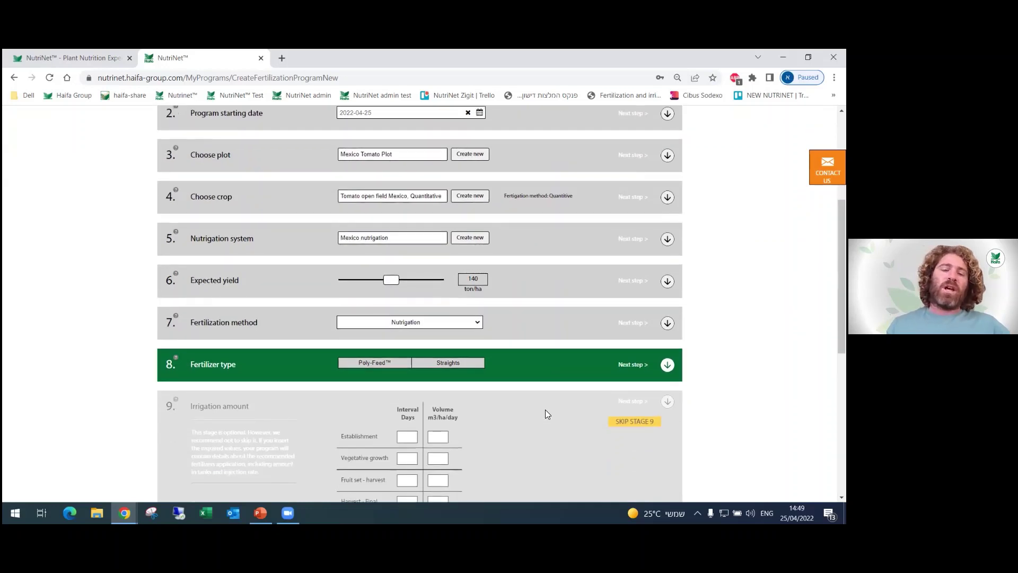
pyautogui.click(386, 368)
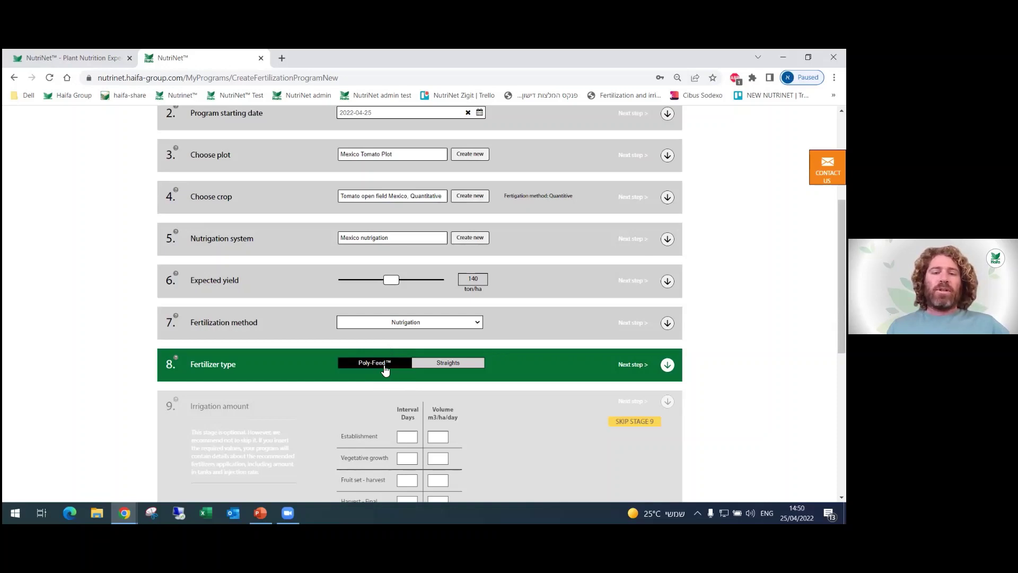
pyautogui.click(636, 366)
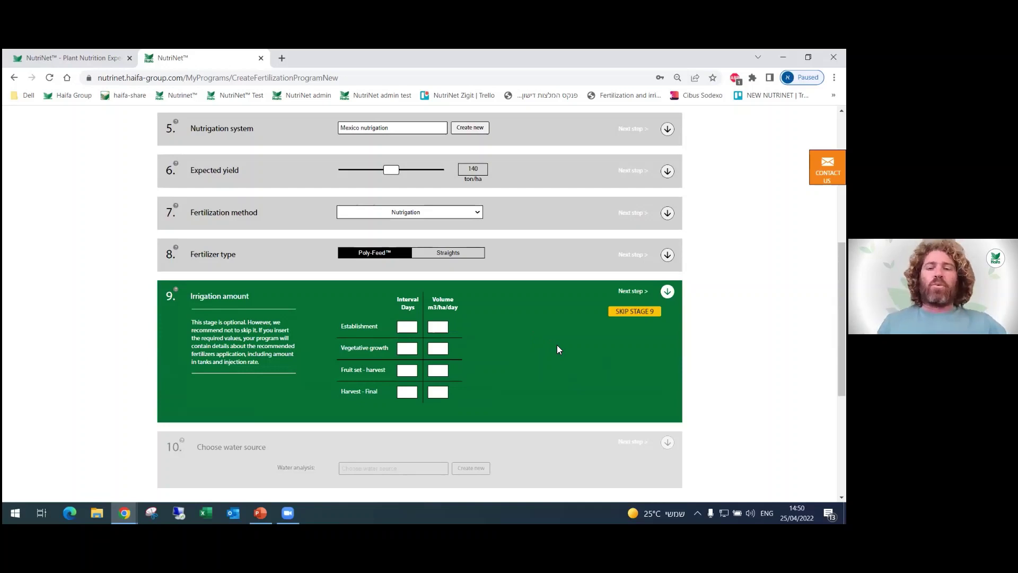
# Skip the irrigation amount stage, leave the water source empty and submit the fertilization program.
pyautogui.click(640, 316)
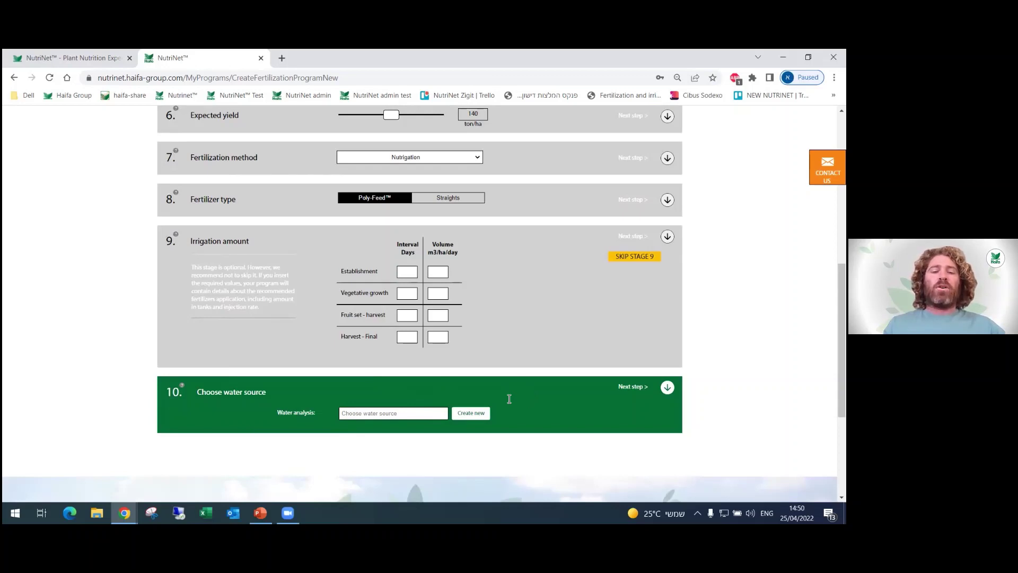
pyautogui.click(628, 392)
pyautogui.scroll(-3, 550, 383)
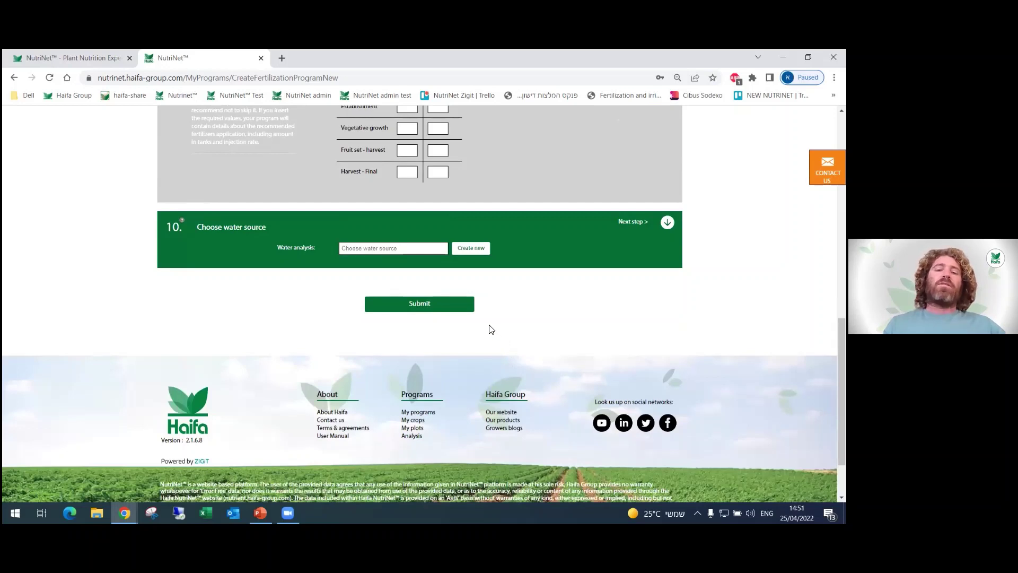
pyautogui.click(421, 307)
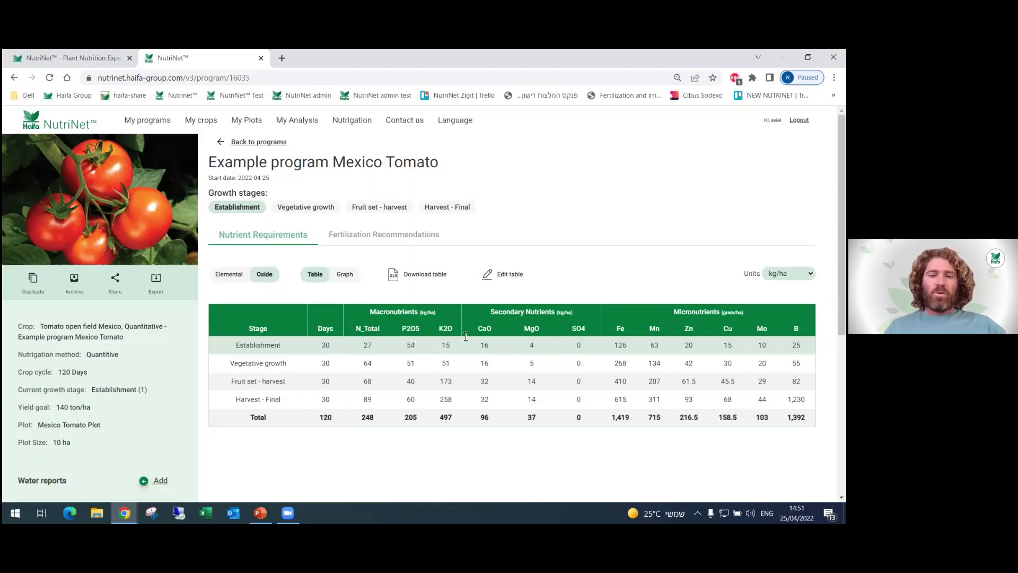
# Compare the program's nutrient requirements in elemental and oxide form and step through the growth stages.
pyautogui.click(239, 276)
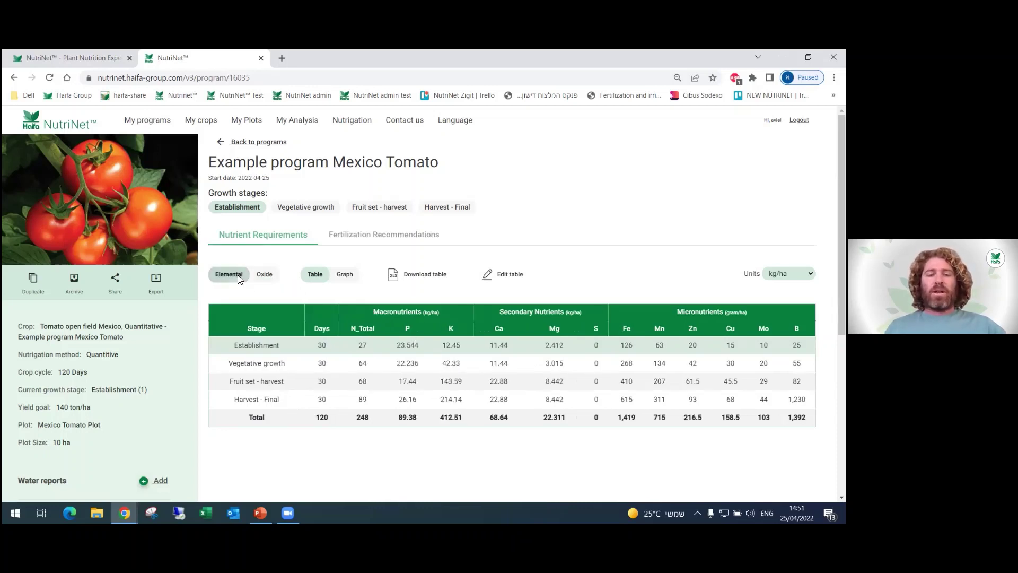
pyautogui.click(266, 275)
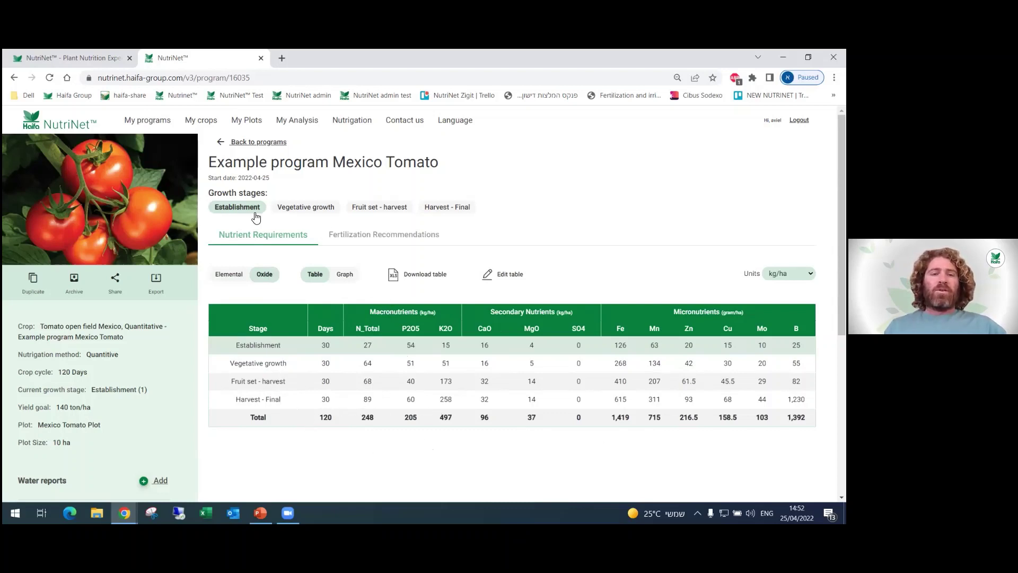
pyautogui.click(286, 210)
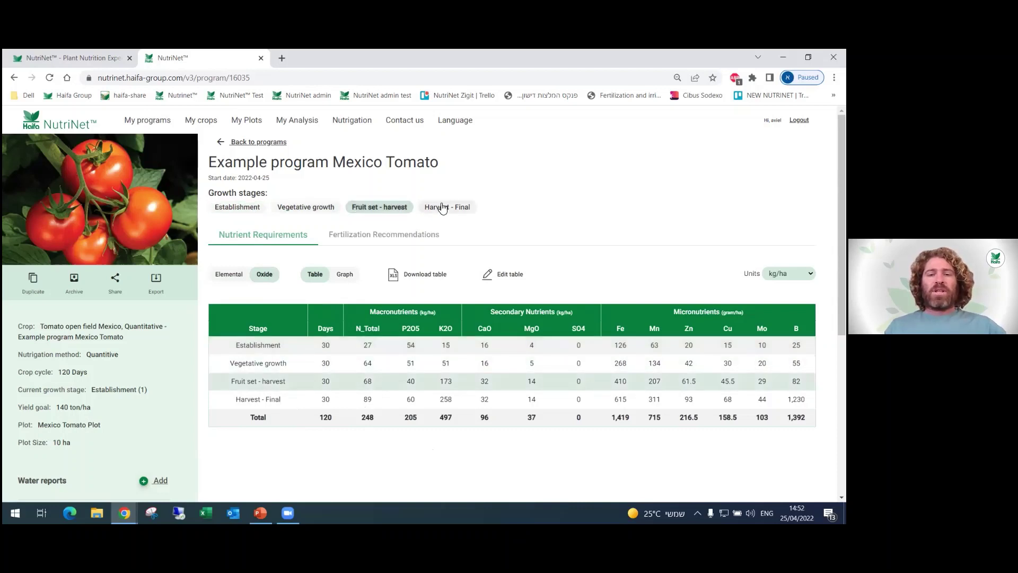
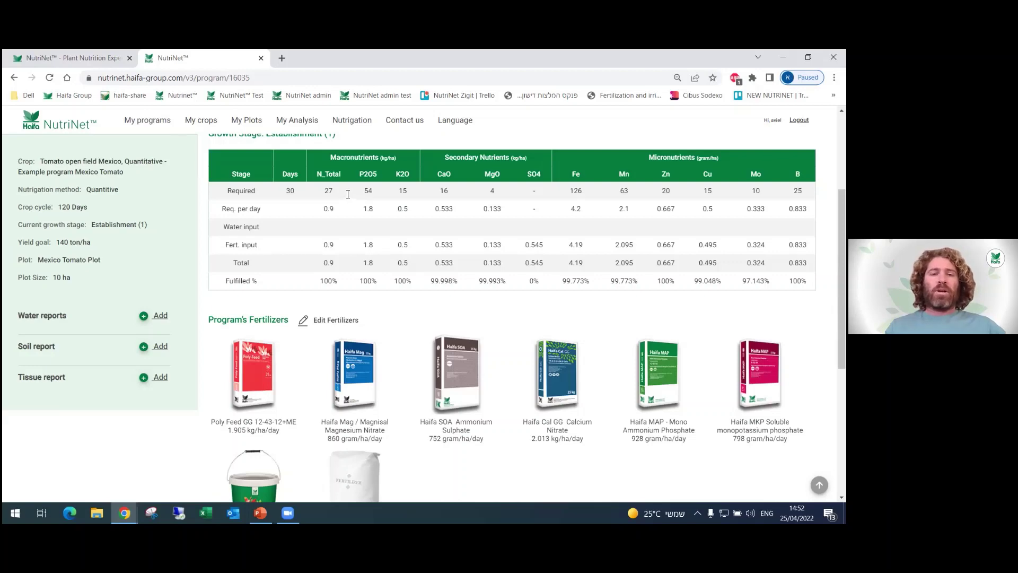
# Edit the Establishment stage's fertilizers, deleting Haifa SOA Ammonium Sulphate, Haifa MAP Mono Ammonium Phosphate and Haifa Micro Combi.
pyautogui.scroll(-2, 352, 216)
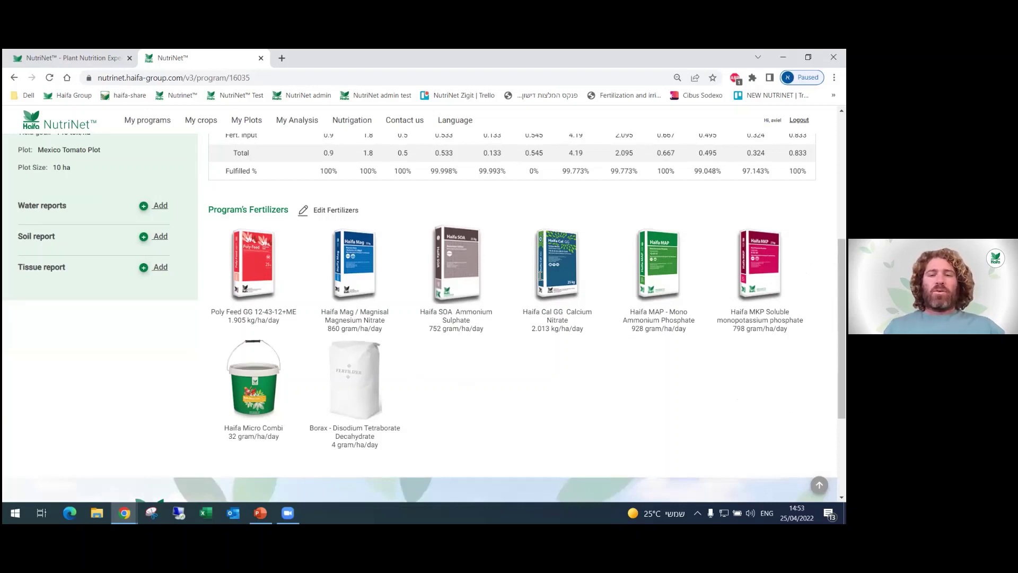
pyautogui.scroll(2, 494, 285)
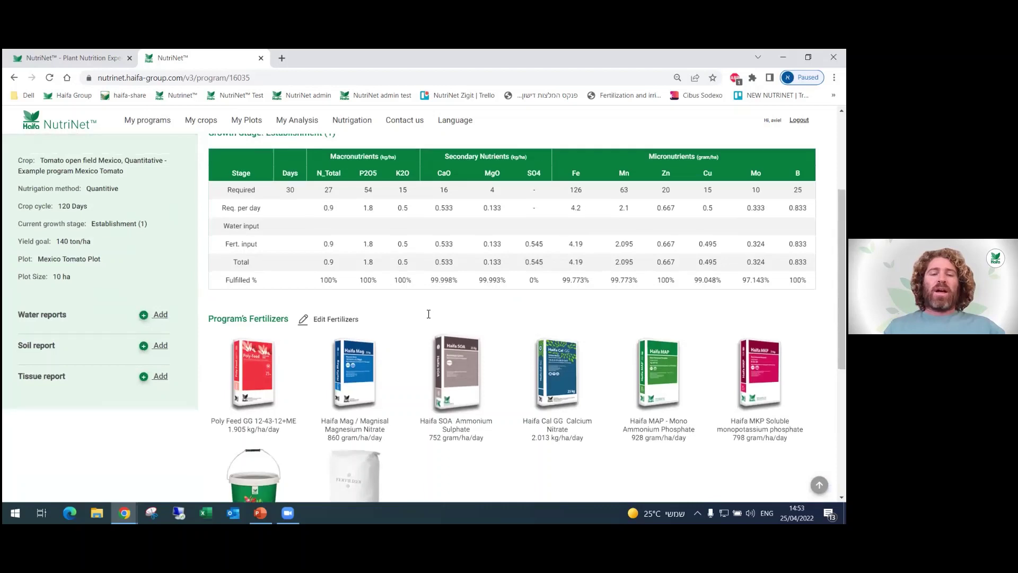
pyautogui.scroll(-1, 428, 314)
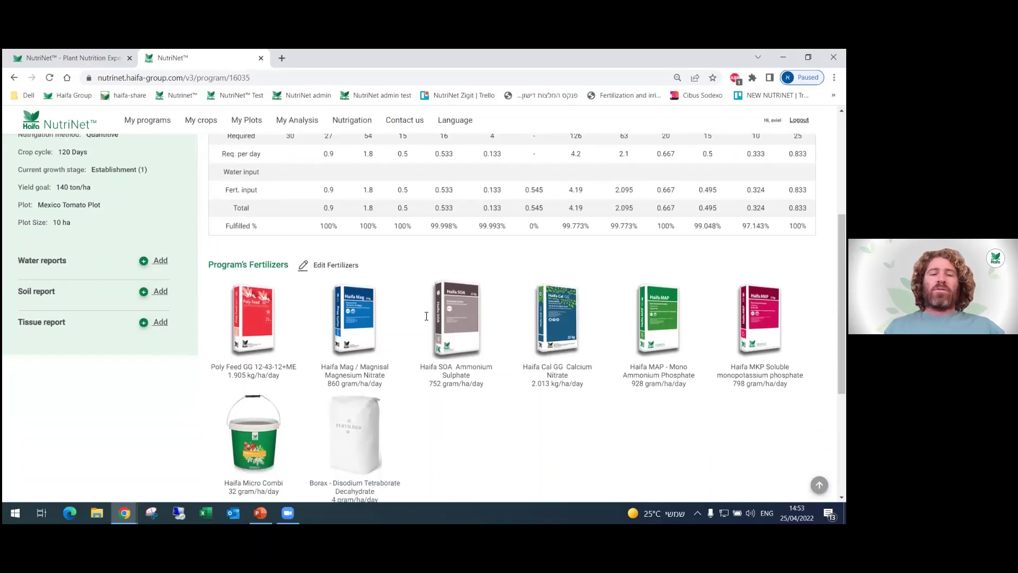
pyautogui.click(350, 267)
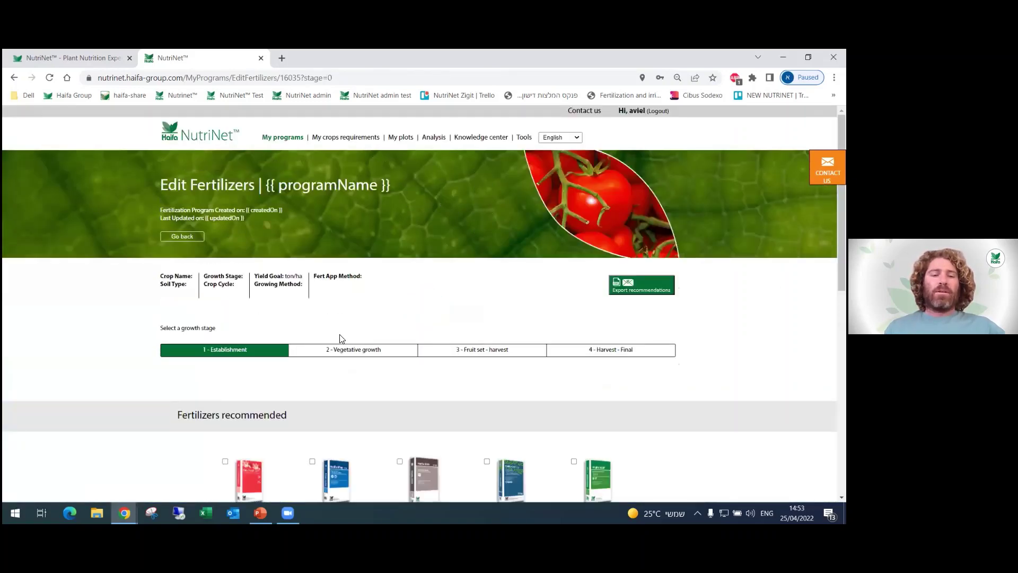
pyautogui.scroll(-3, 341, 338)
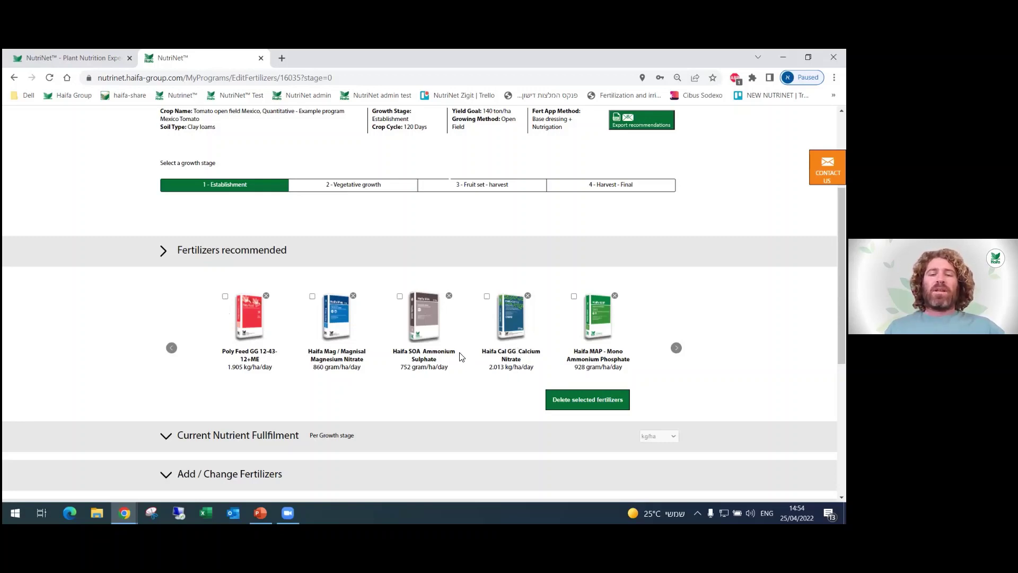
pyautogui.click(399, 296)
pyautogui.click(571, 296)
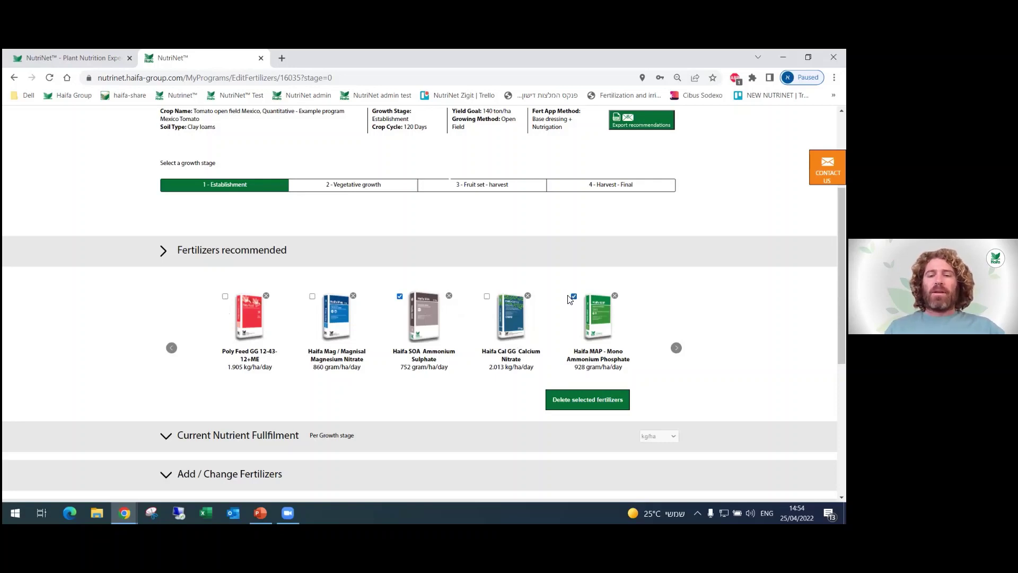
pyautogui.click(583, 397)
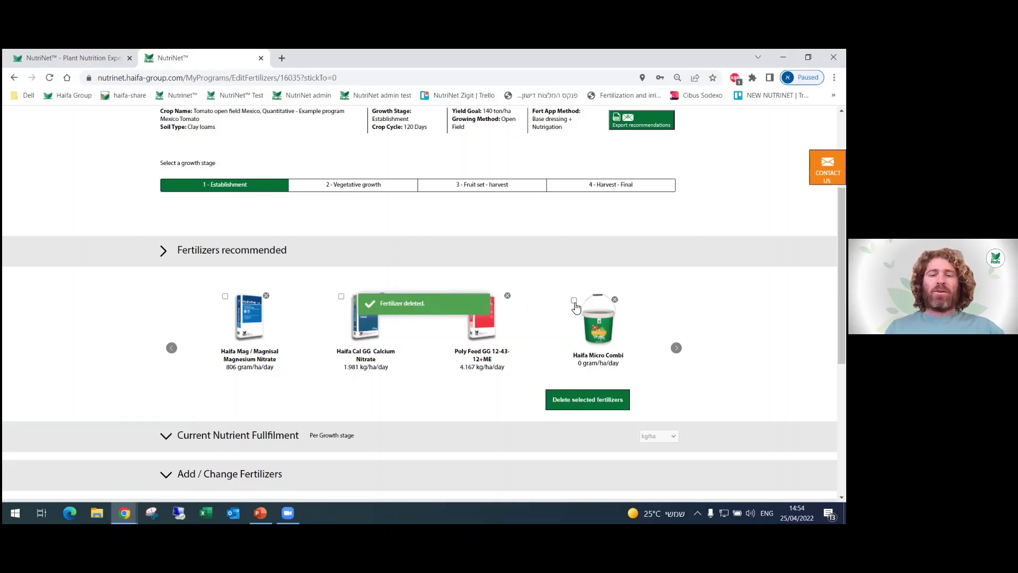
pyautogui.click(615, 300)
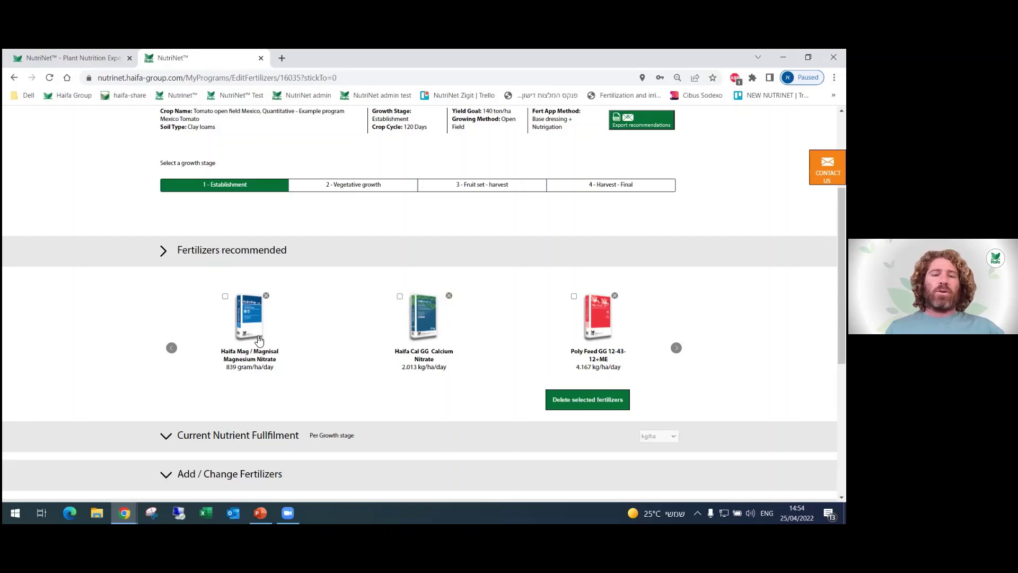
# Examine the current nutrient fulfilment for the Establishment stage, then show the recommended fertilizers again.
pyautogui.scroll(-1, 259, 340)
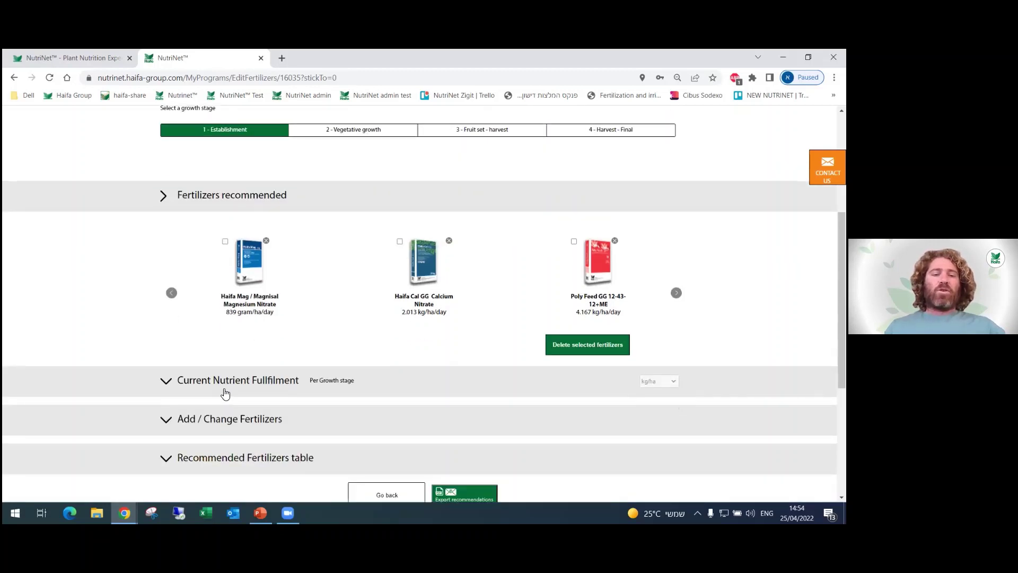
pyautogui.click(279, 379)
pyautogui.scroll(-2, 279, 382)
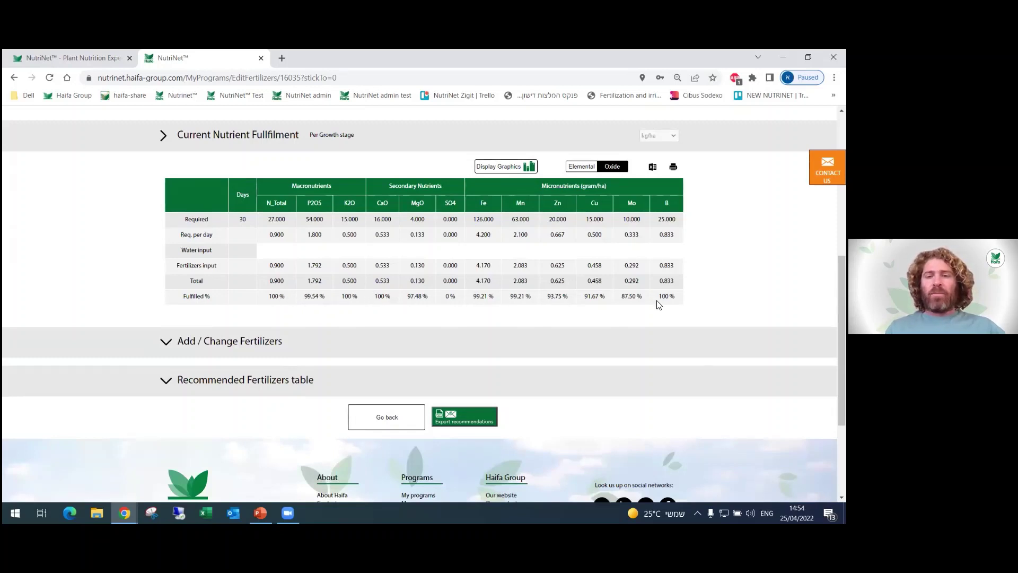
pyautogui.scroll(3, 507, 285)
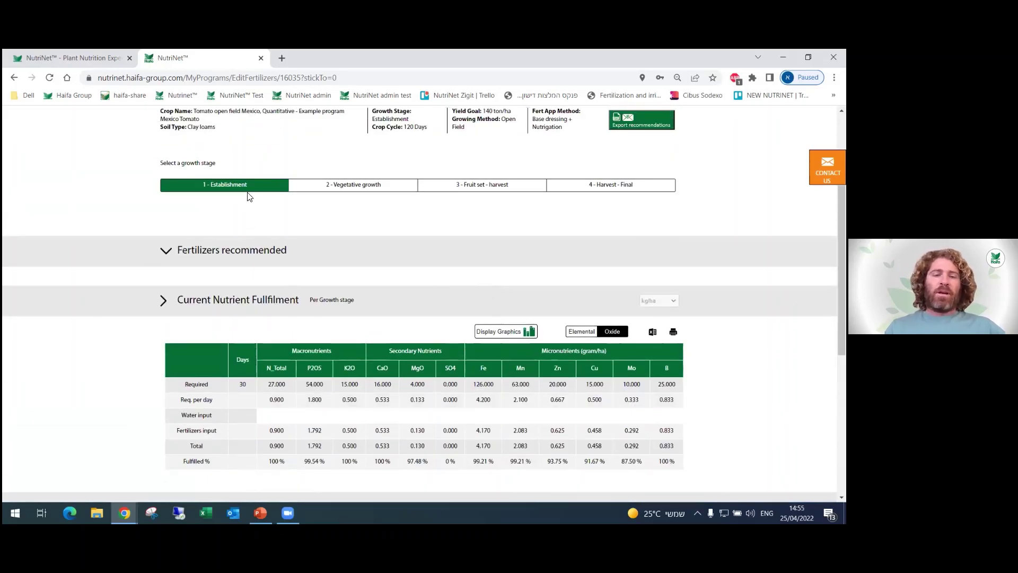
pyautogui.scroll(-2, 246, 180)
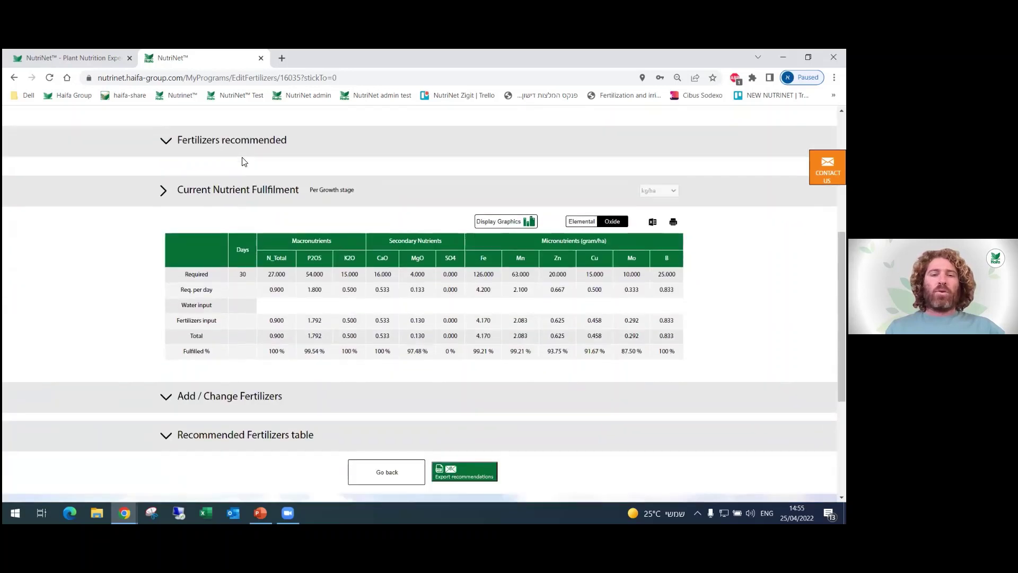
pyautogui.click(243, 154)
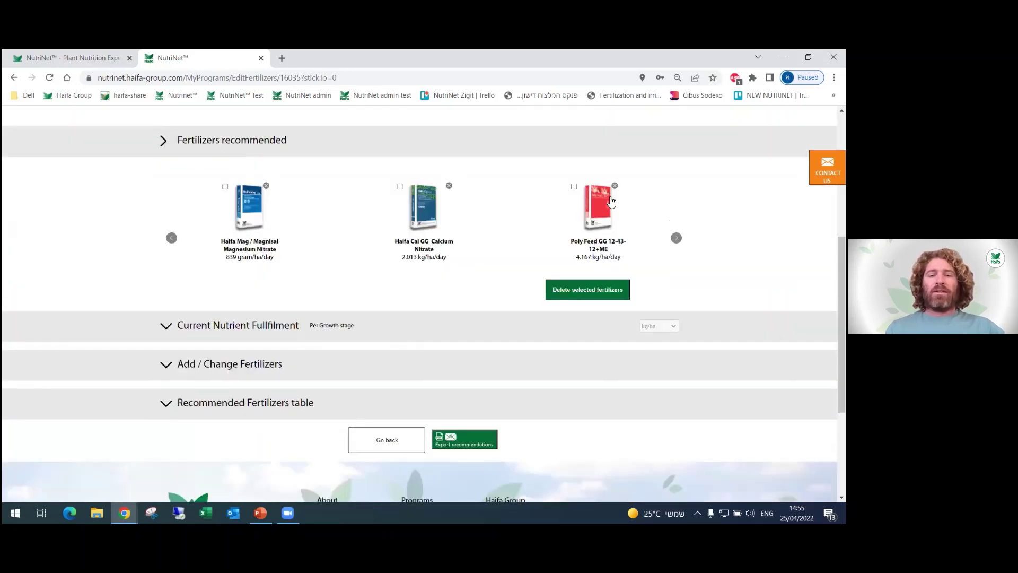
# Return to the program and examine the Establishment stage's fertilization recommendations, covering nutrient fulfilment and fertilizer doses.
pyautogui.click(364, 448)
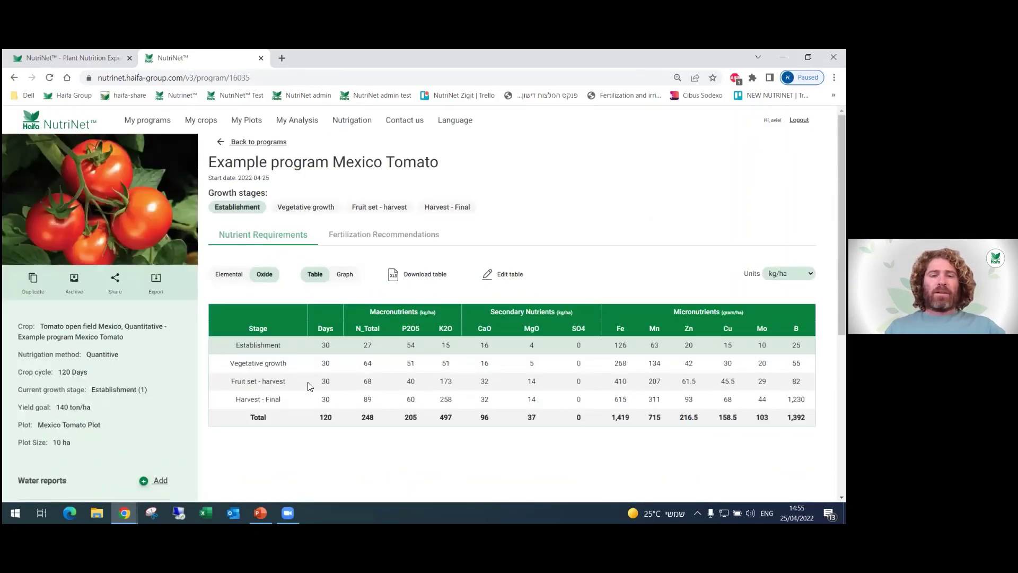
pyautogui.click(389, 237)
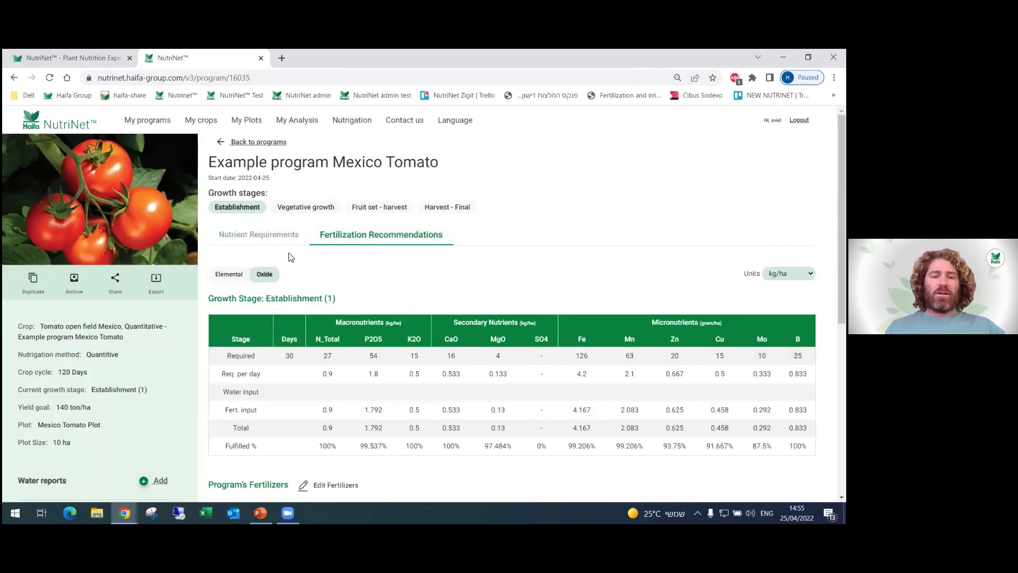
pyautogui.scroll(-1, 290, 258)
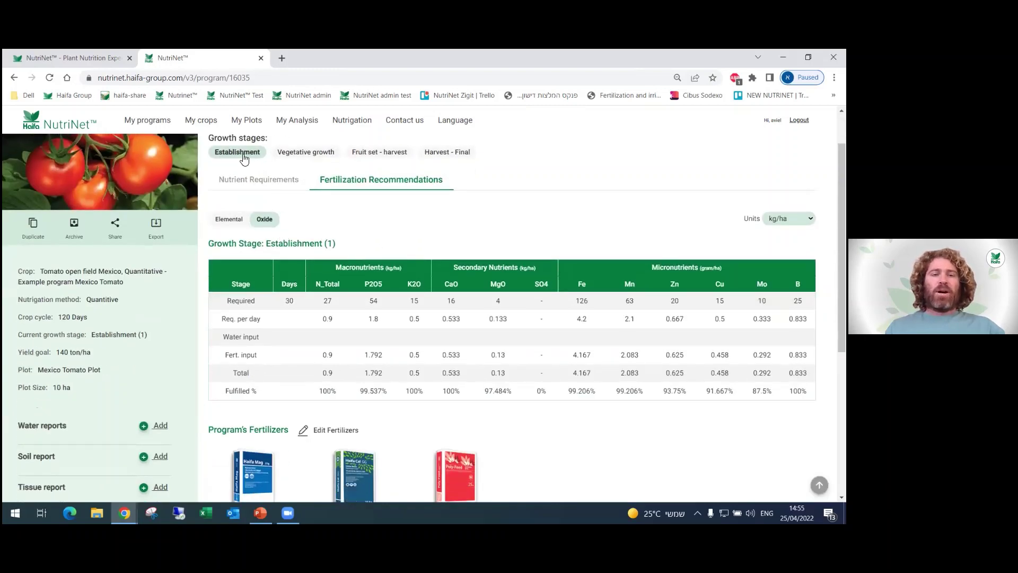
pyautogui.scroll(-2, 305, 204)
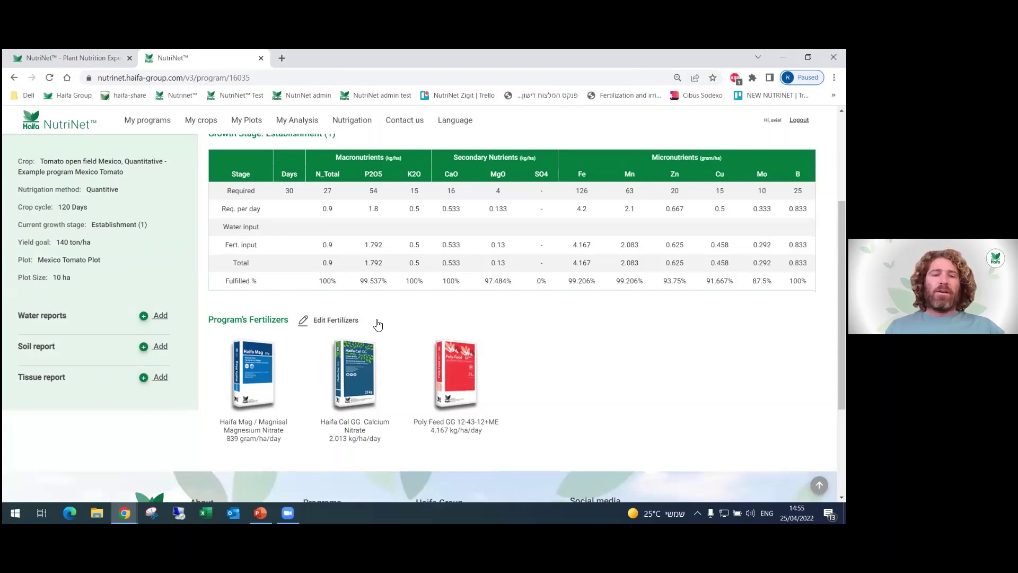
pyautogui.scroll(1, 374, 322)
pyautogui.scroll(2, 340, 236)
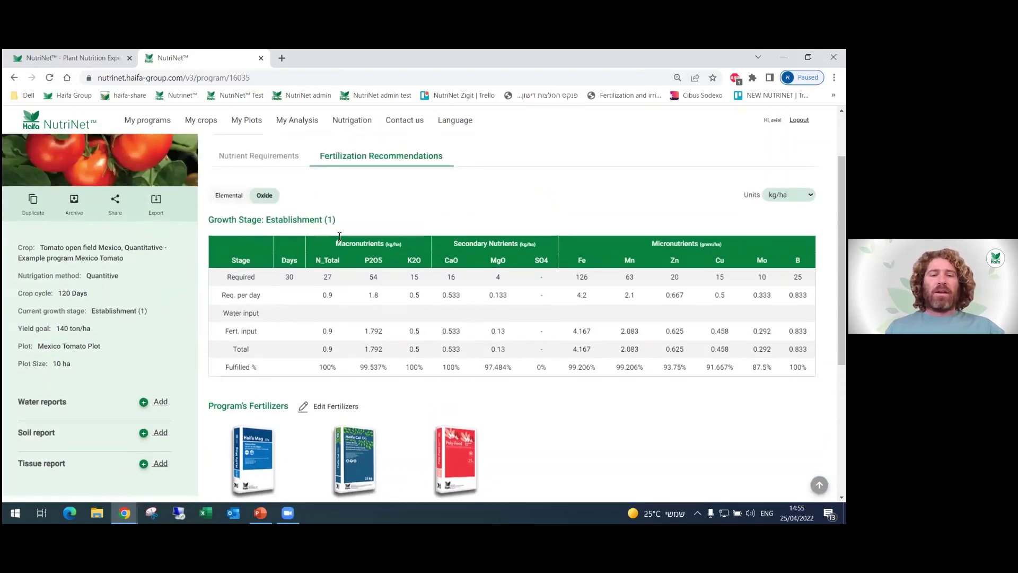
pyautogui.scroll(-3, 399, 322)
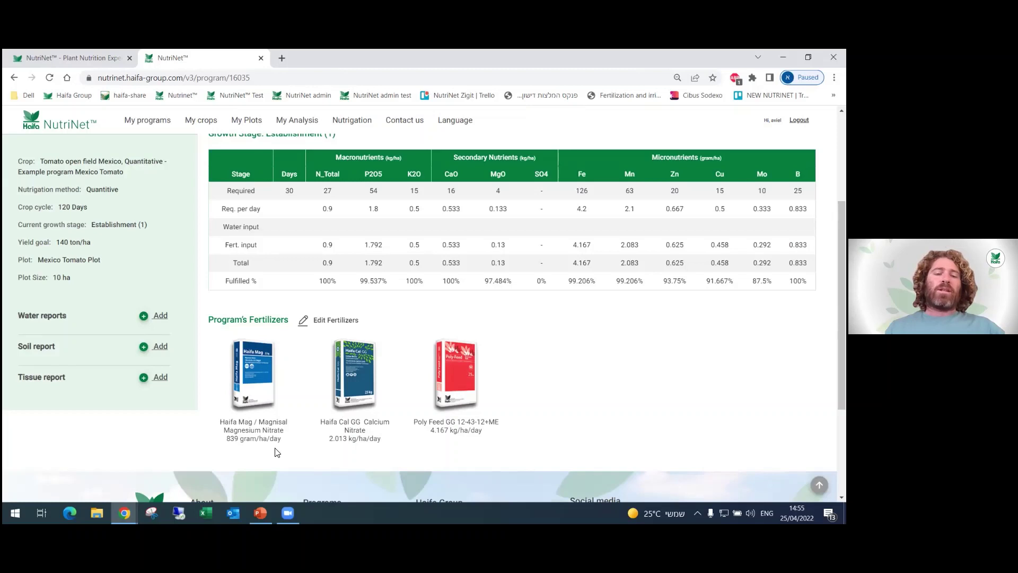
pyautogui.scroll(1, 272, 403)
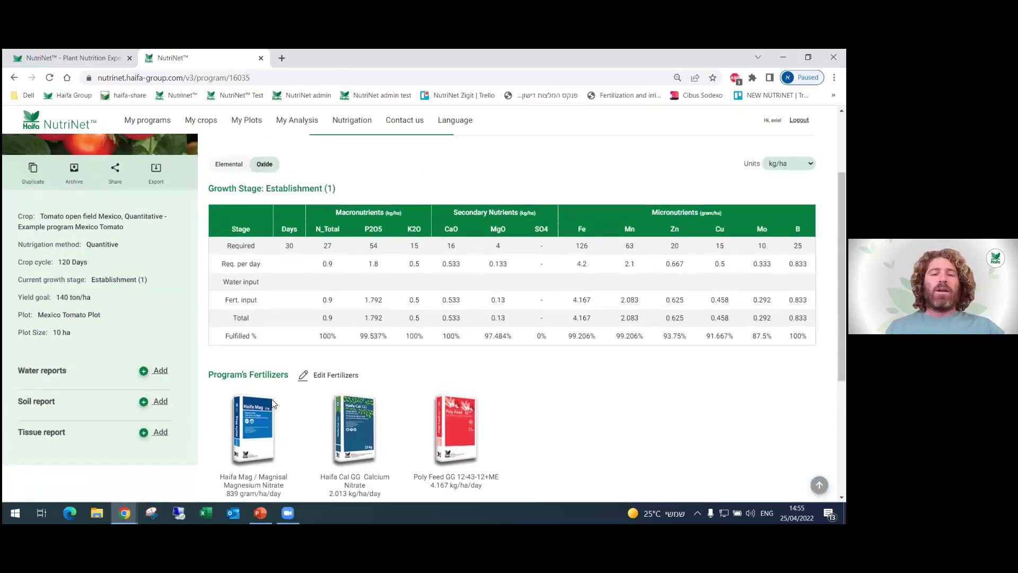
pyautogui.scroll(1, 291, 405)
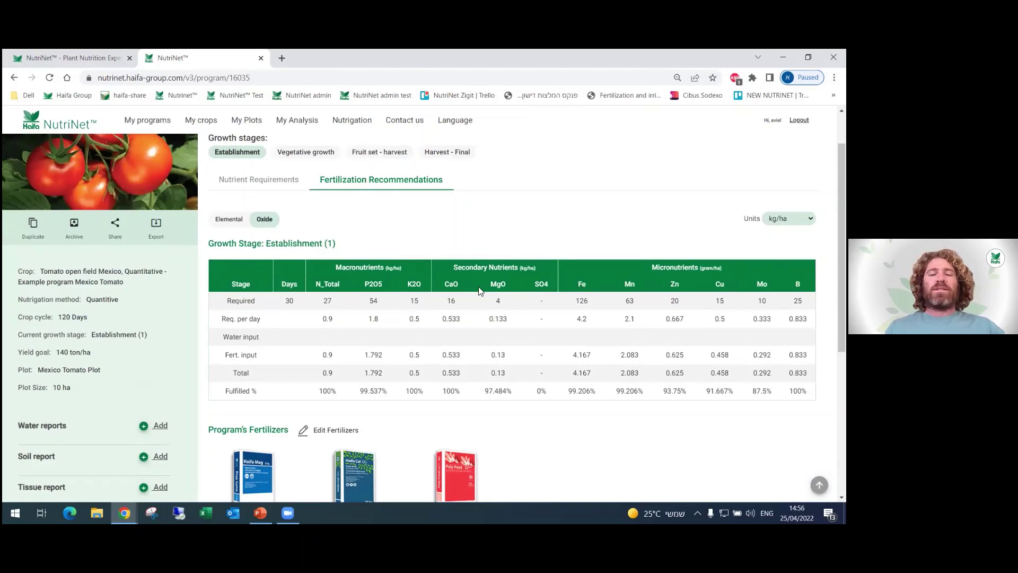
pyautogui.scroll(-2, 450, 318)
pyautogui.scroll(3, 421, 324)
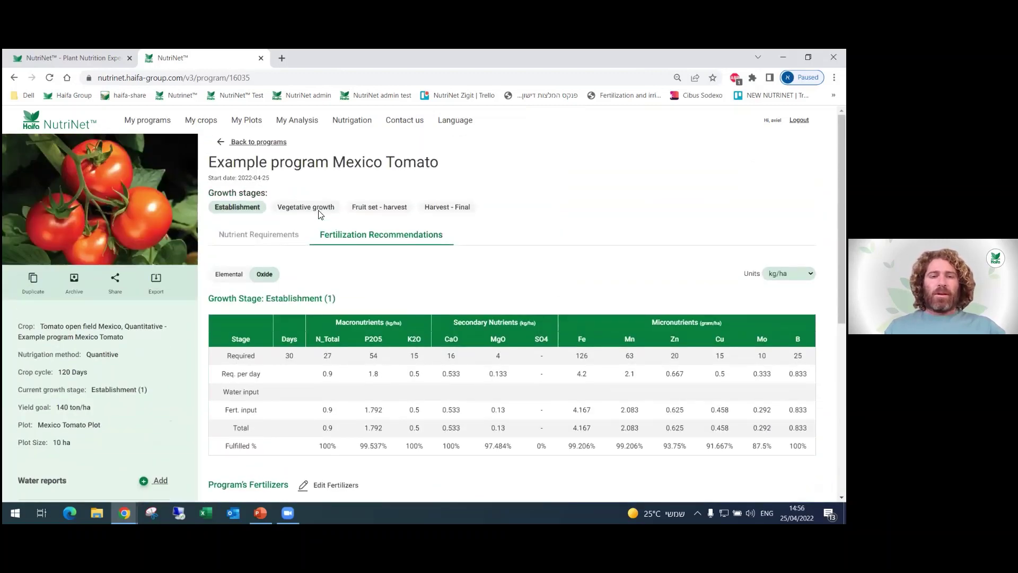
# Examine the fertilization recommendations for the Fruit set - harvest, Vegetative growth and Harvest - Final stages.
pyautogui.click(374, 205)
pyautogui.scroll(-3, 319, 345)
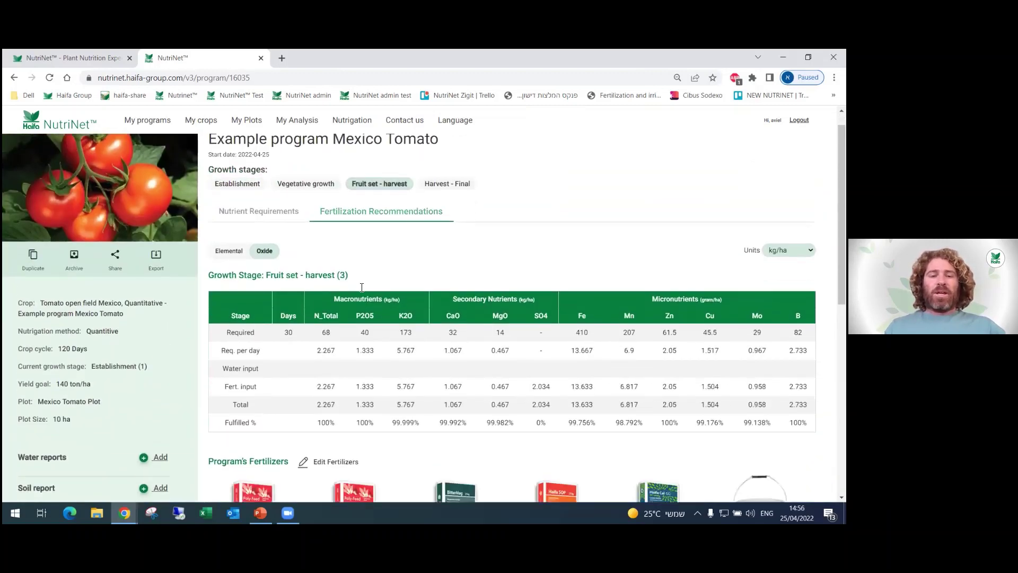
pyautogui.scroll(-2, 444, 408)
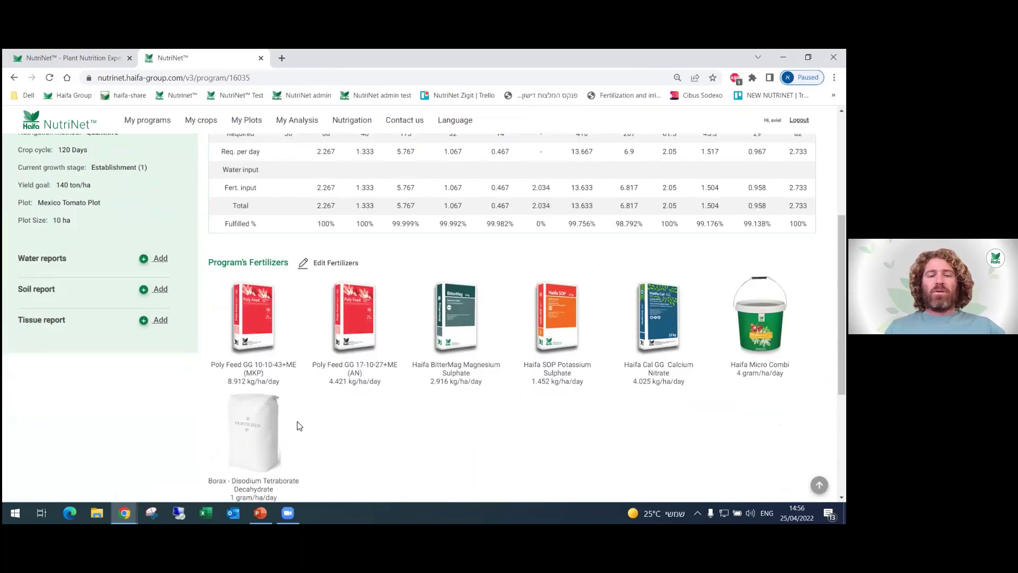
pyautogui.scroll(5, 313, 418)
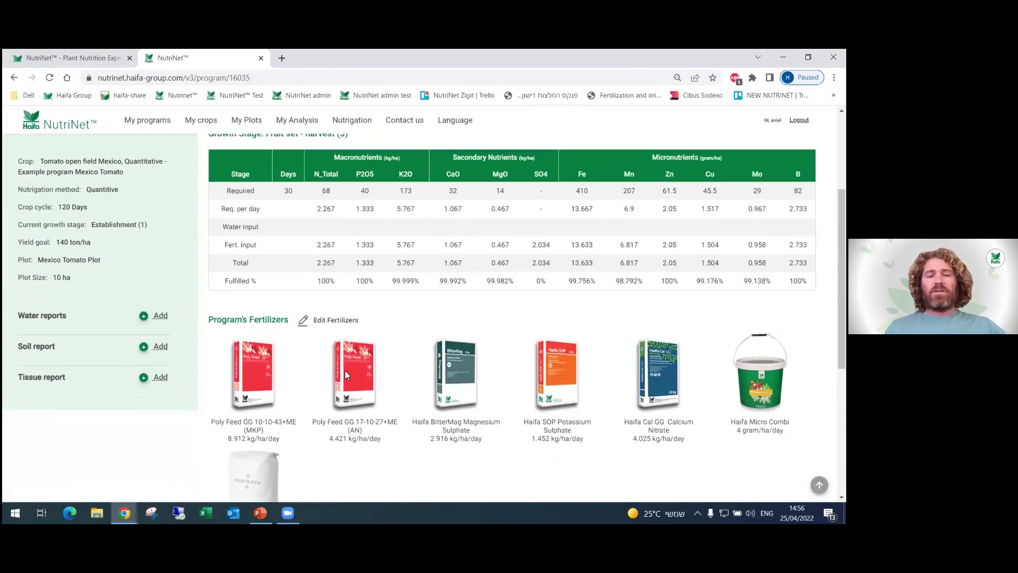
pyautogui.click(336, 210)
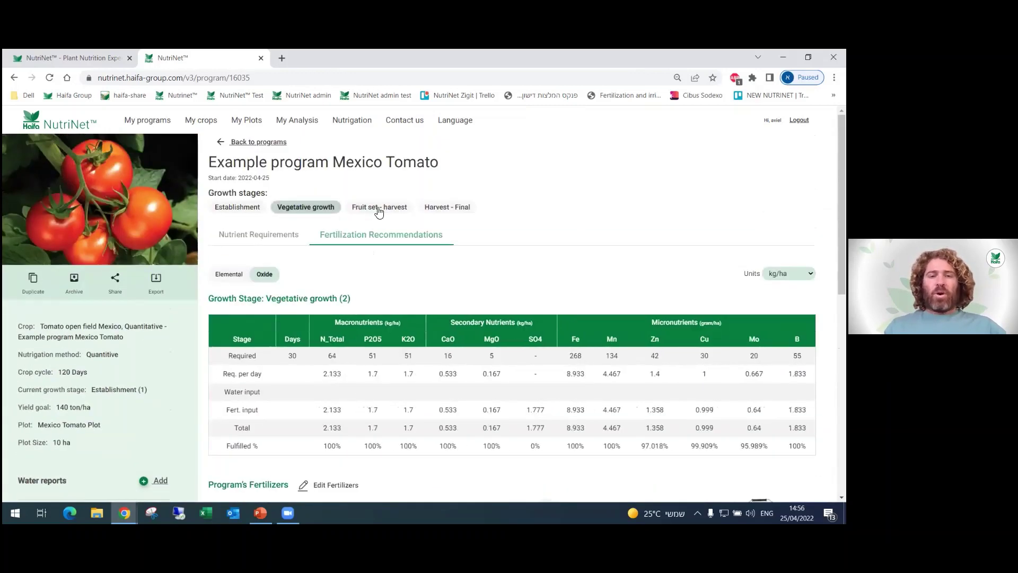
pyautogui.click(431, 207)
pyautogui.scroll(-3, 409, 262)
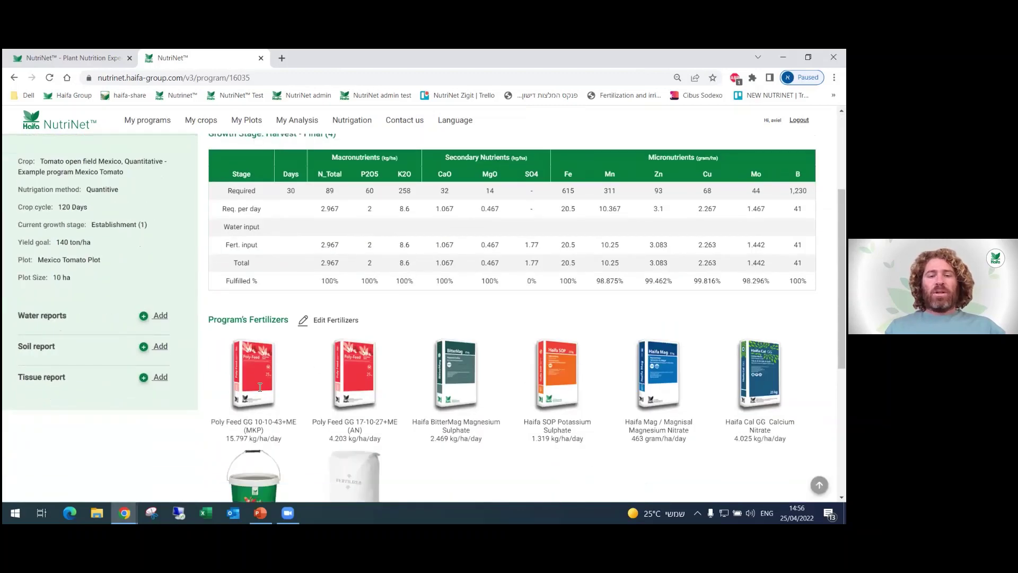
pyautogui.scroll(2, 291, 205)
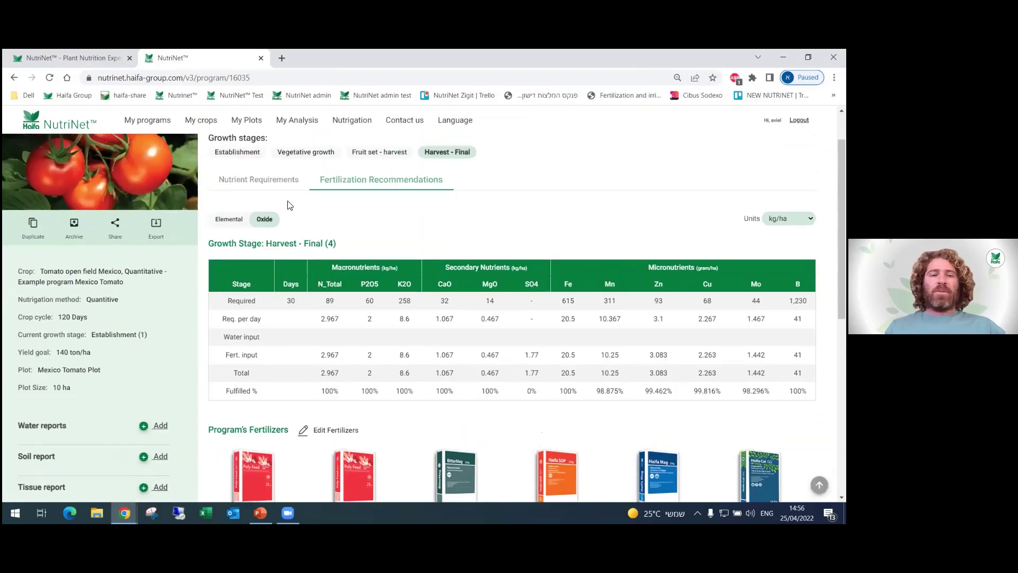
# Go back to the Establishment stage and review its nutrient table and fertilizer doses.
pyautogui.click(239, 153)
pyautogui.scroll(-2, 369, 263)
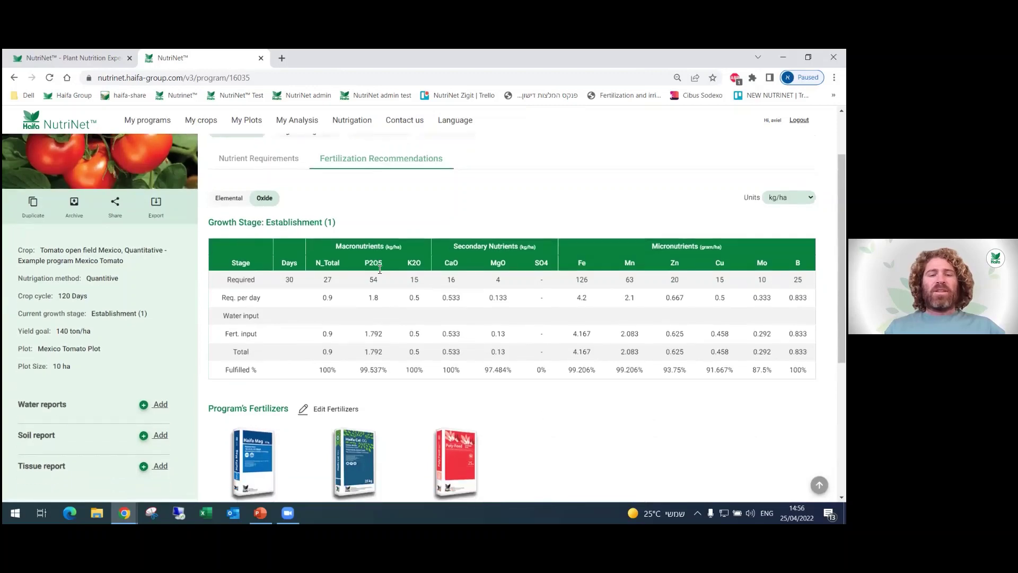
pyautogui.scroll(1, 416, 323)
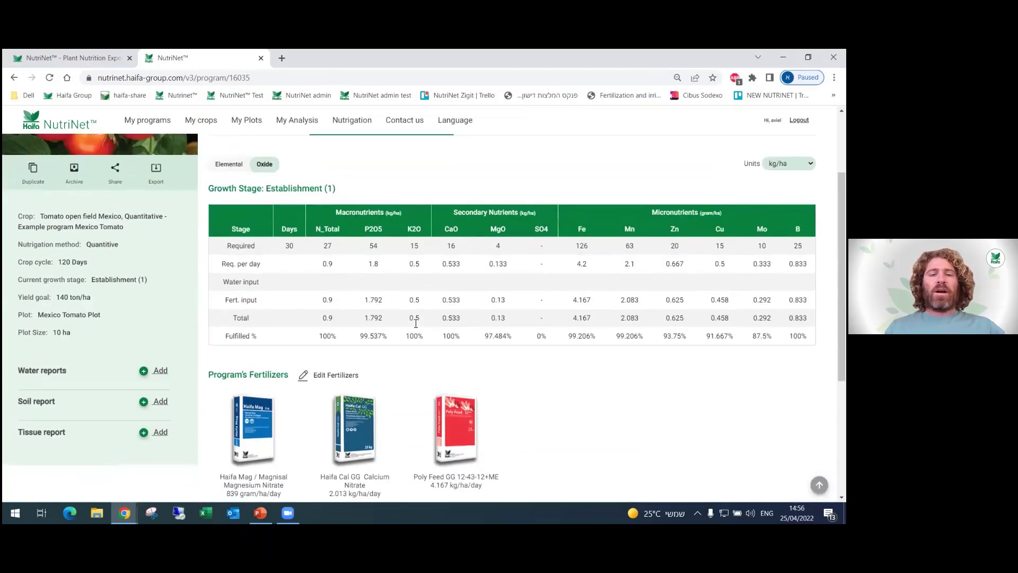
pyautogui.scroll(1, 416, 320)
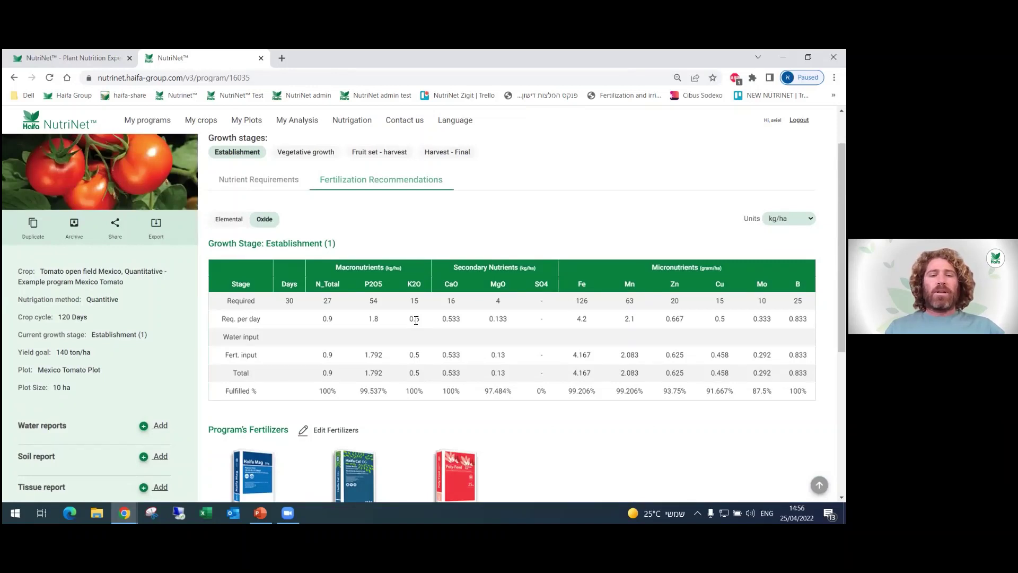
pyautogui.scroll(-1, 416, 320)
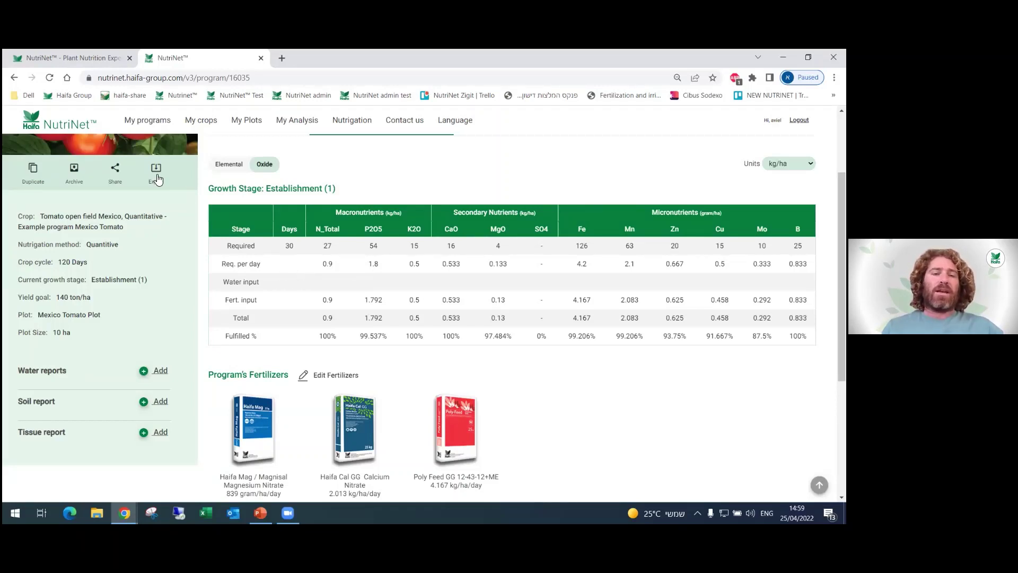
# Export the program as a PDF report and examine its program details and crop nutrients requirement table.
pyautogui.scroll(1, 159, 177)
pyautogui.click(156, 223)
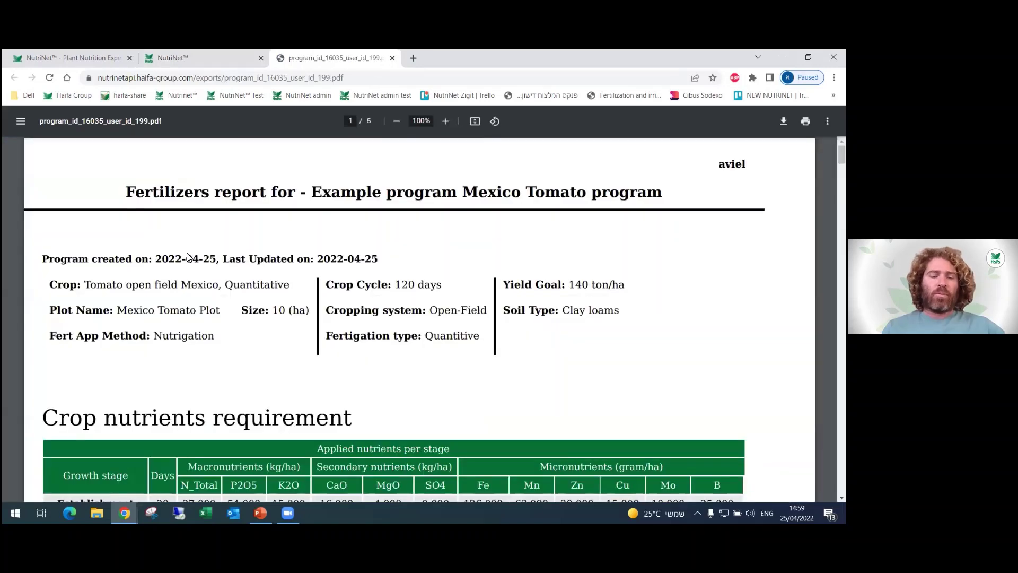
pyautogui.scroll(-1, 186, 252)
pyautogui.scroll(-3, 187, 256)
pyautogui.scroll(4, 187, 257)
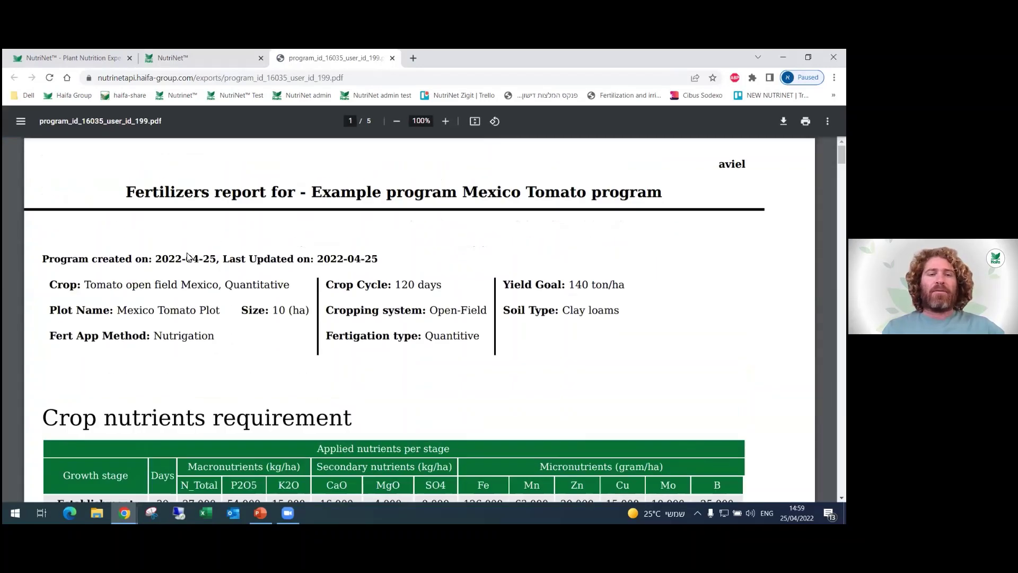
pyautogui.scroll(-5, 186, 256)
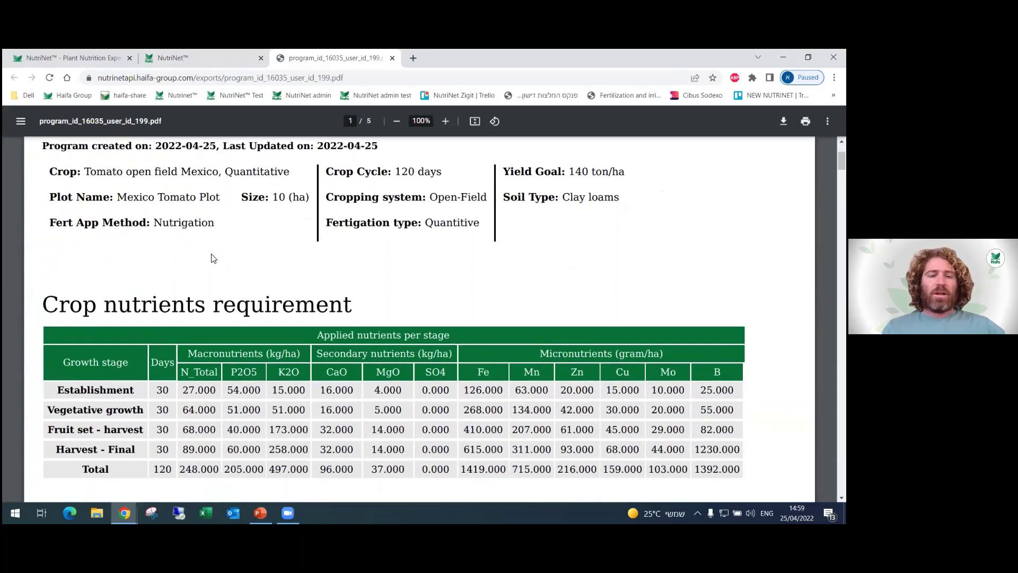
pyautogui.scroll(-3, 211, 257)
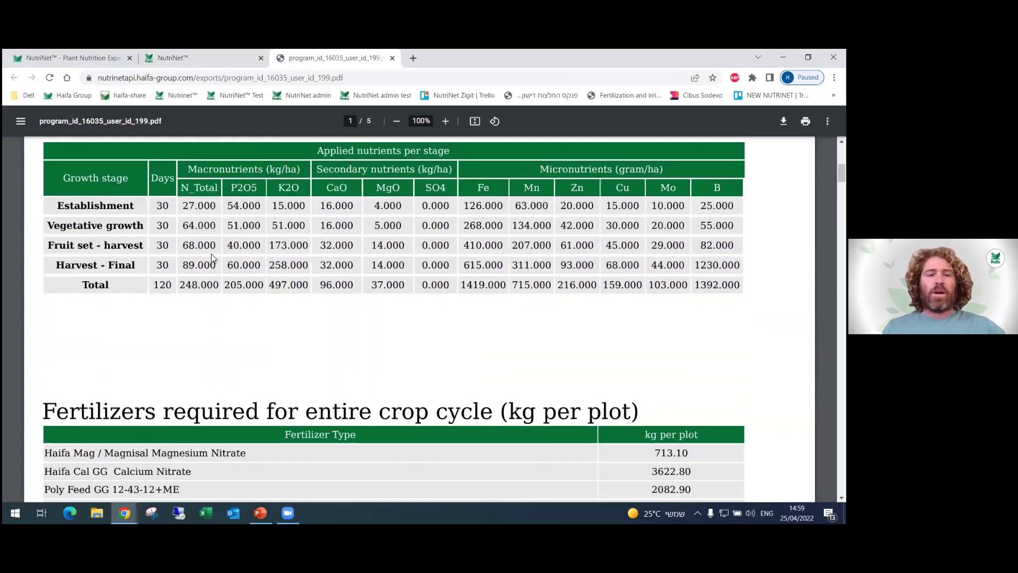
pyautogui.scroll(1, 145, 157)
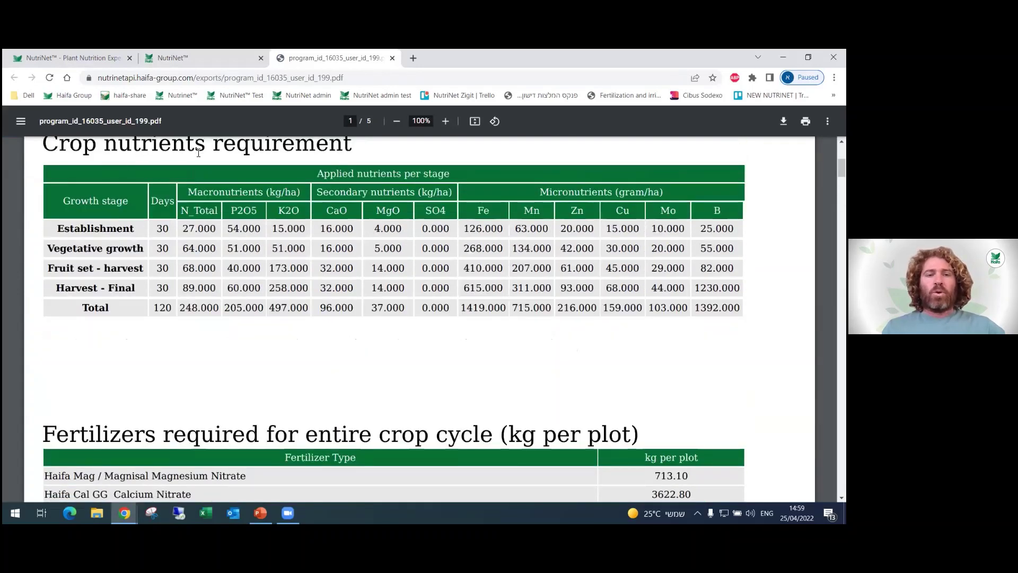
# Examine the report's fertilizer amounts for the entire crop cycle and for the Establishment stage.
pyautogui.scroll(-4, 161, 269)
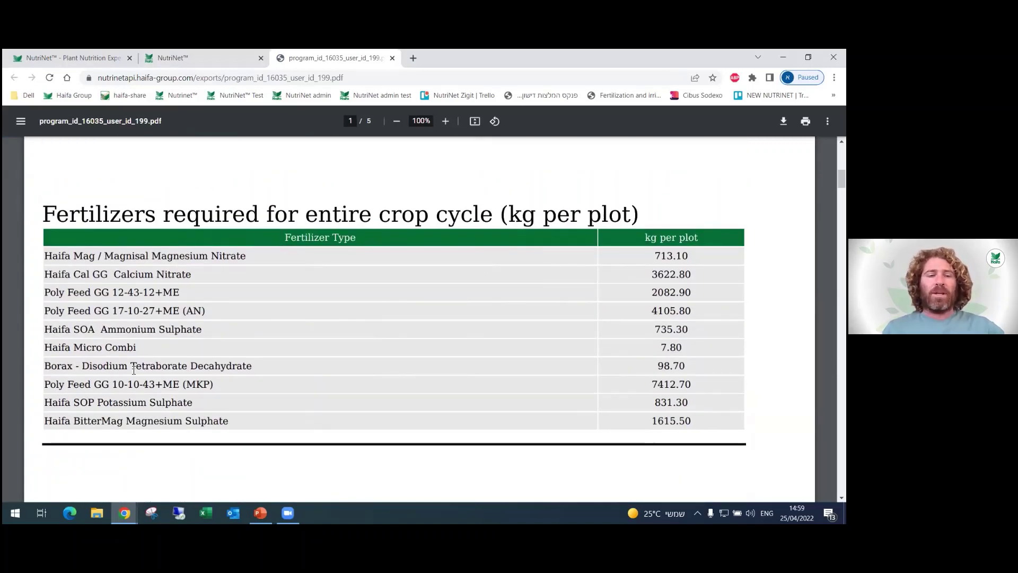
pyautogui.scroll(-5, 196, 371)
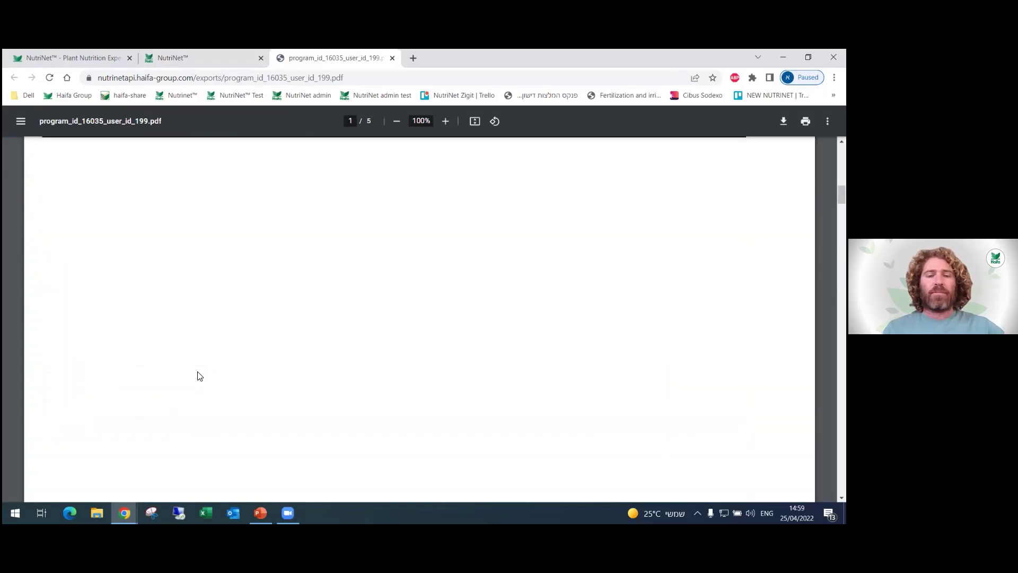
pyautogui.scroll(-8, 199, 375)
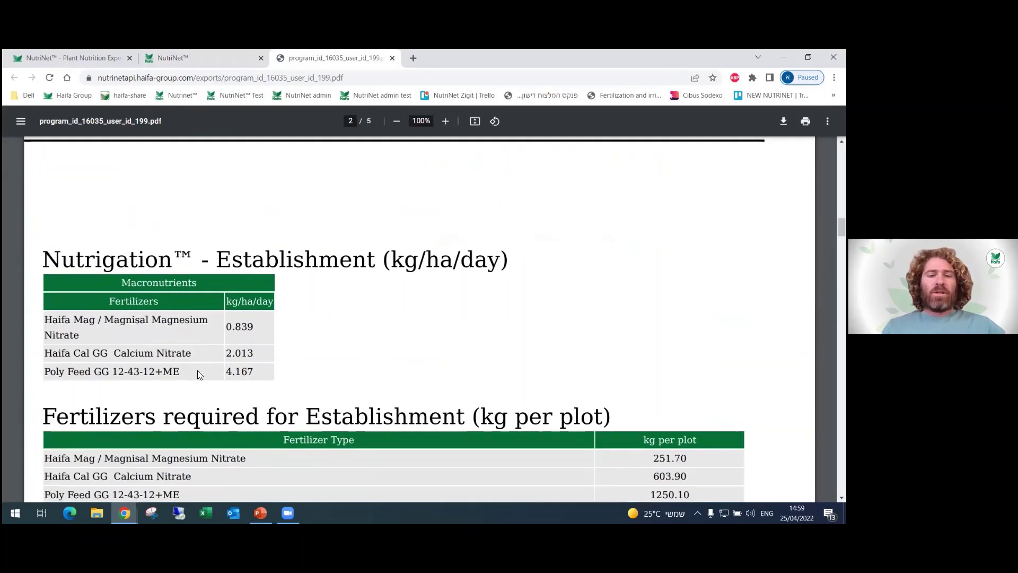
pyautogui.scroll(-3, 199, 374)
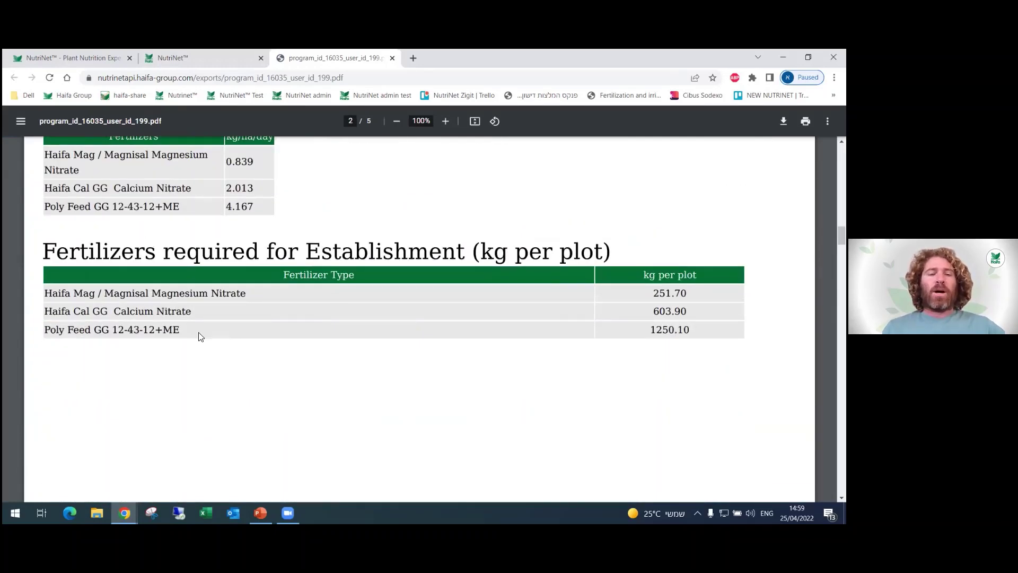
pyautogui.scroll(1, 424, 310)
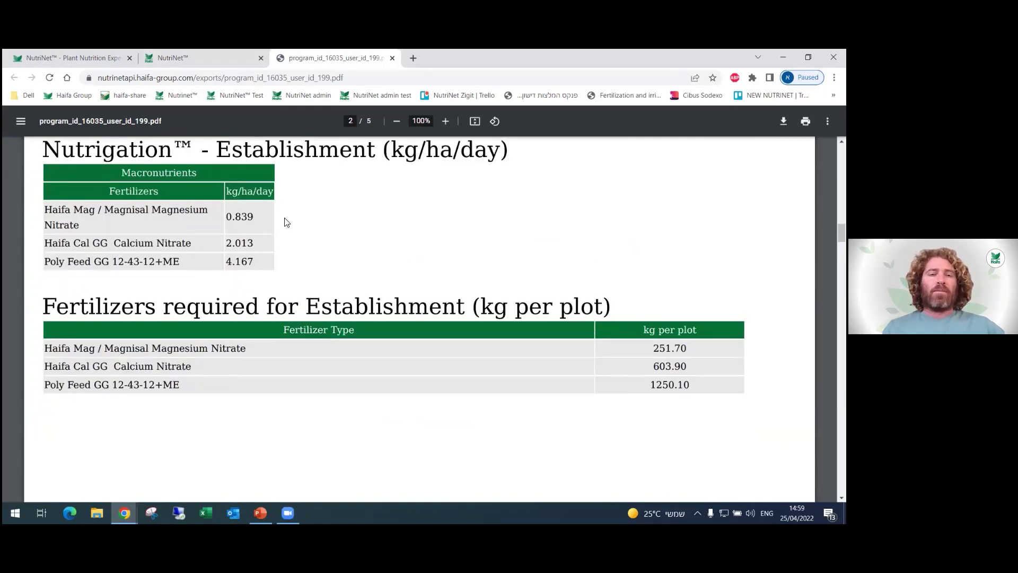
# Return to the program page and copy the program's public share link.
pyautogui.click(226, 59)
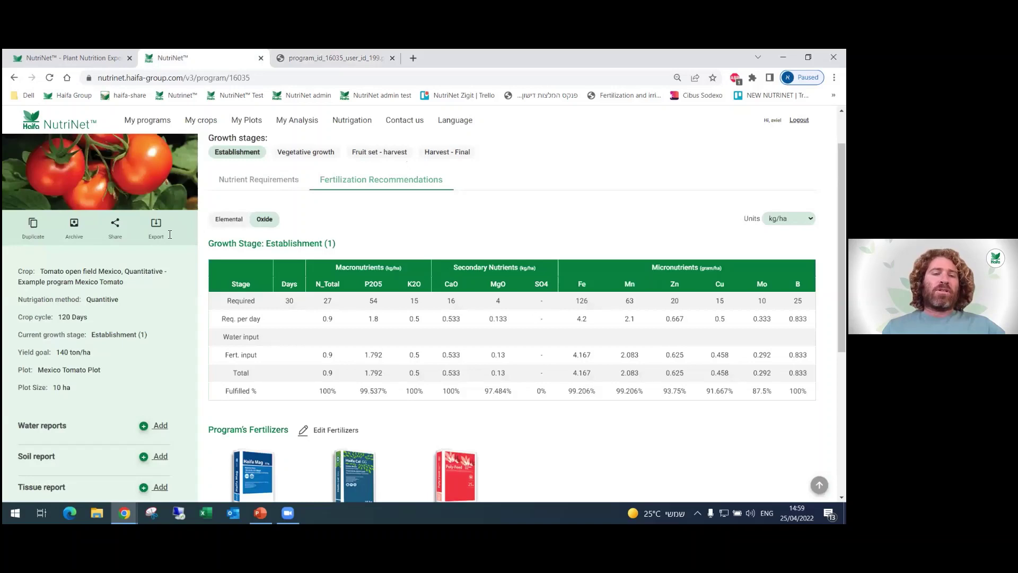
pyautogui.click(118, 226)
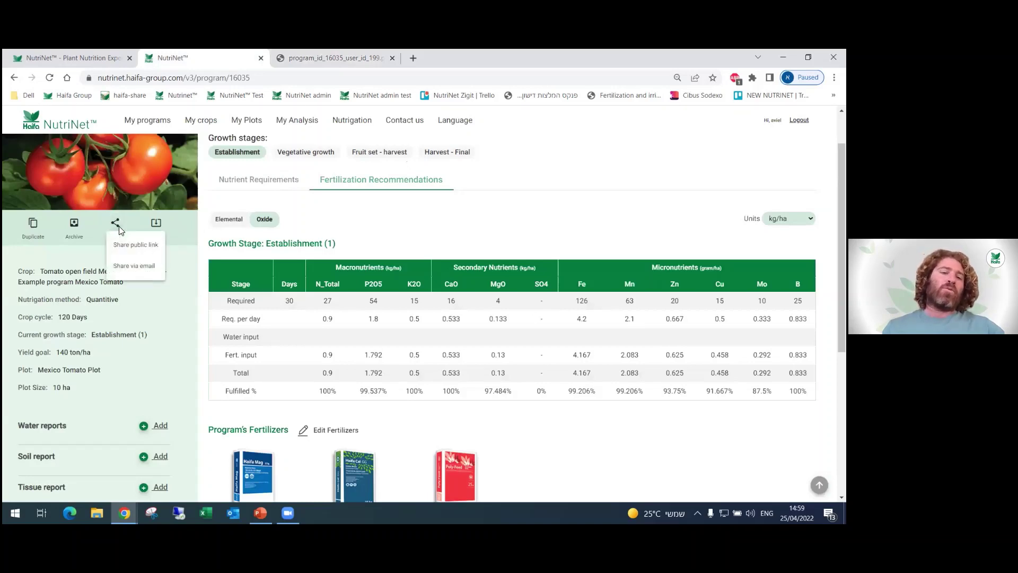
pyautogui.click(136, 249)
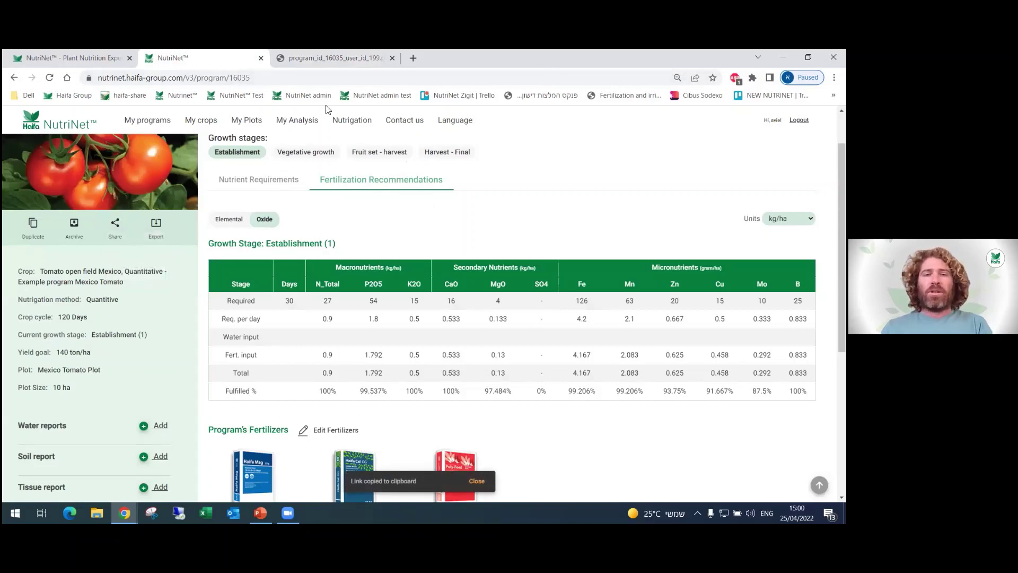
# Open the copied public link in the browser tab that holds the exported PDF report.
pyautogui.hotkey('ctrl', 'Tab')
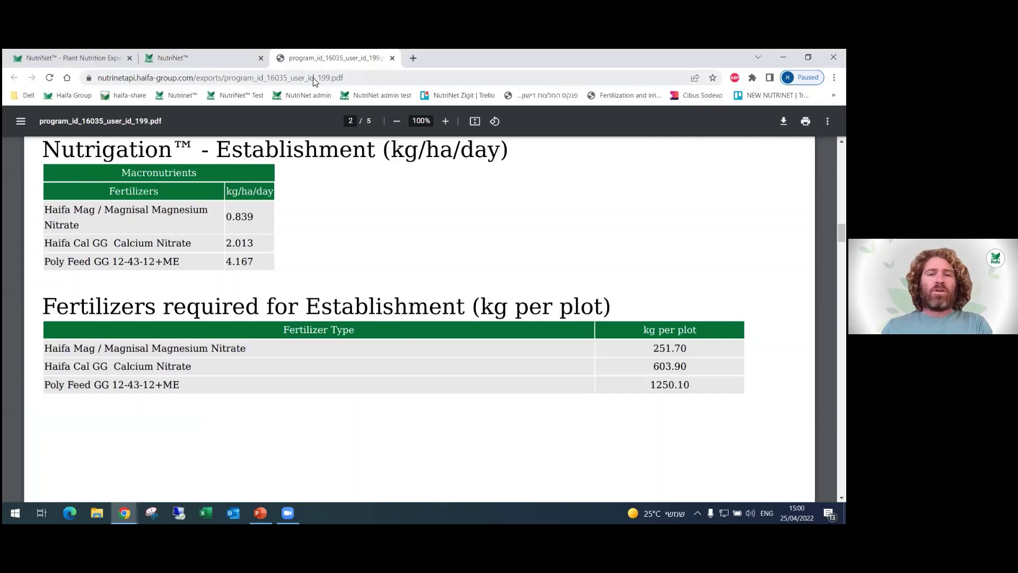
pyautogui.click(314, 80)
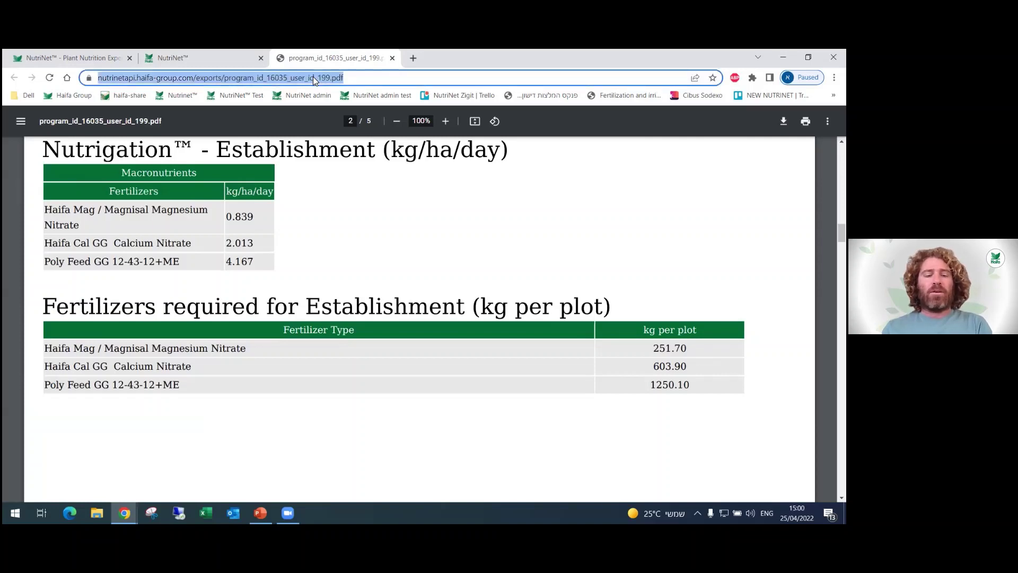
pyautogui.hotkey('ctrl', 'v')
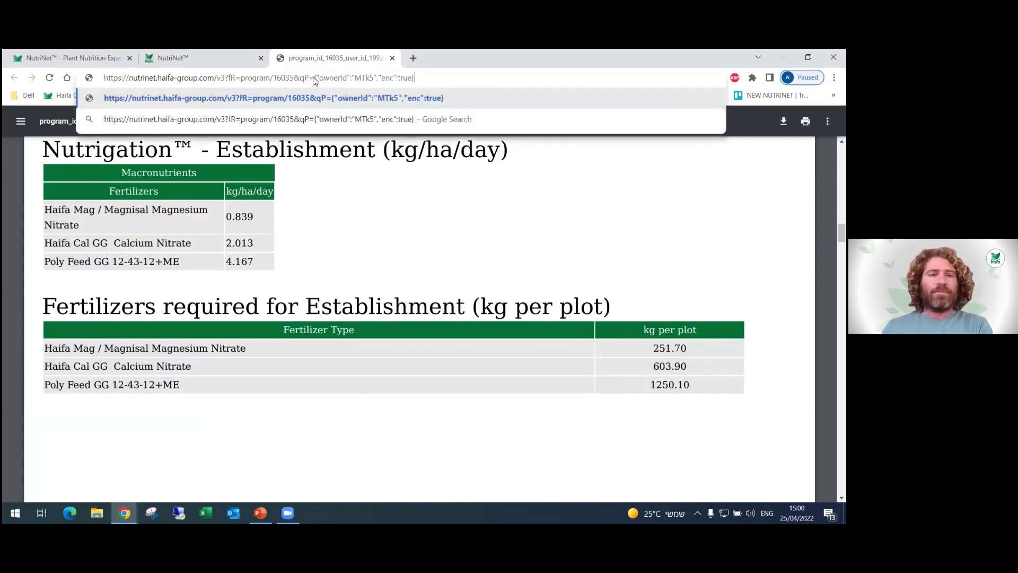
pyautogui.press('Return')
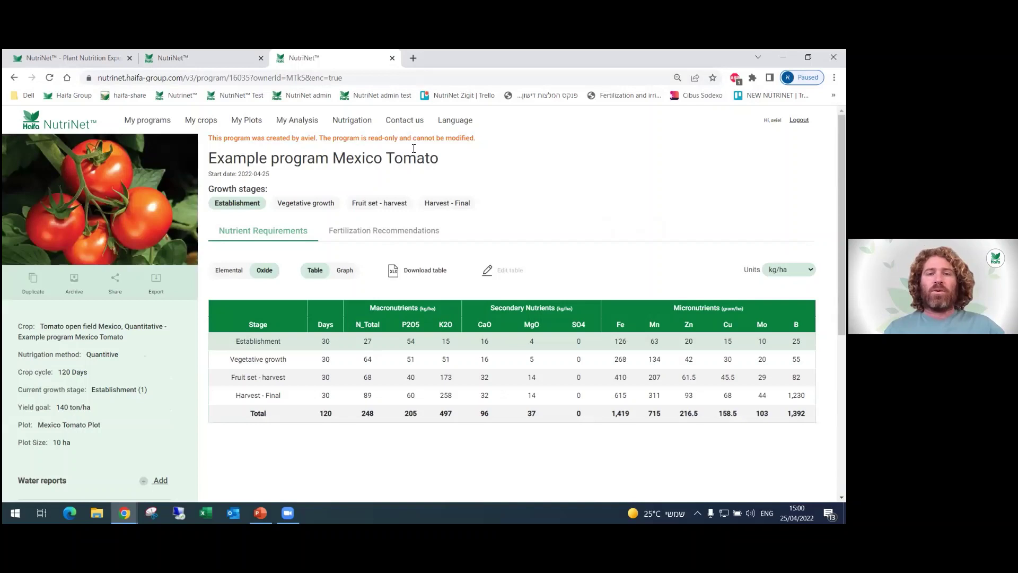
# Examine the Establishment stage's fertilization recommendations in the shared read-only version of the program.
pyautogui.click(402, 233)
pyautogui.scroll(-5, 393, 282)
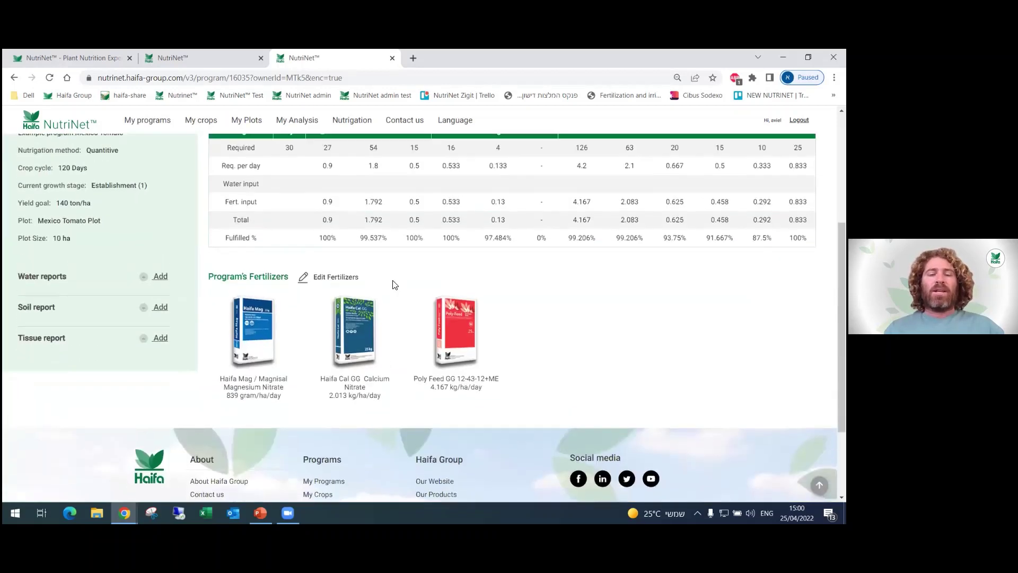
pyautogui.scroll(5, 393, 285)
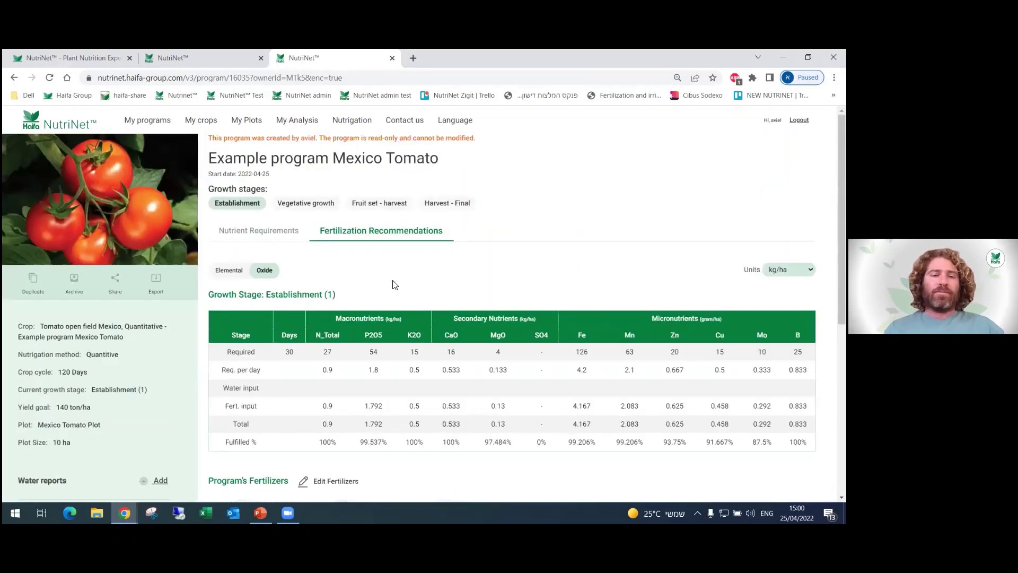